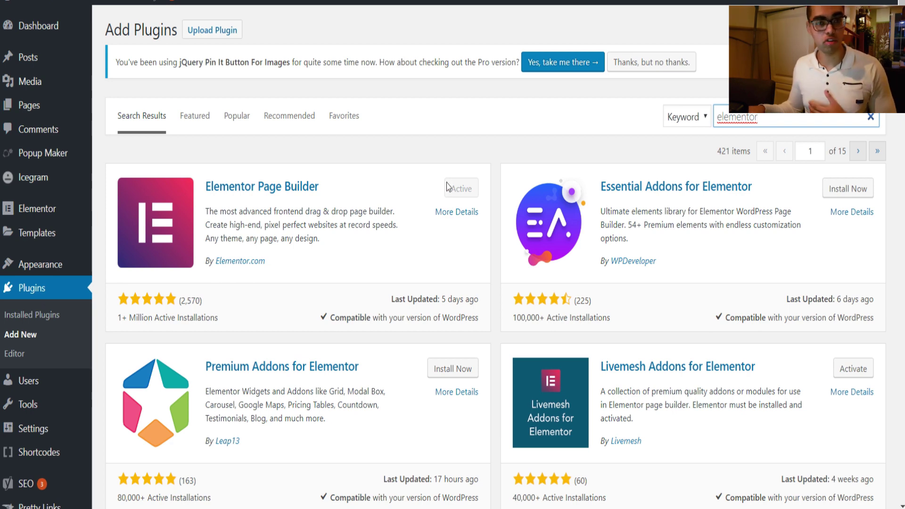
- Create a new page titled "How to lose weight within 2 weeks without.."
mouse_move(47, 109)
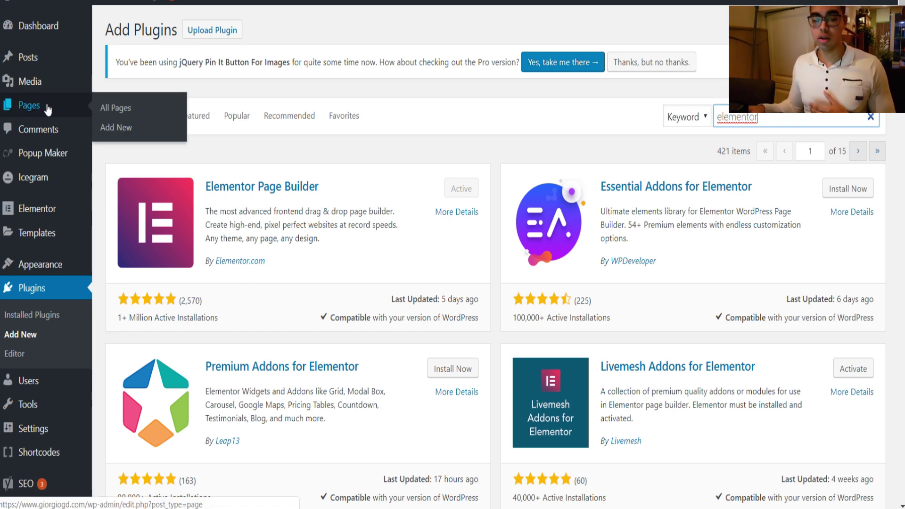
click(117, 130)
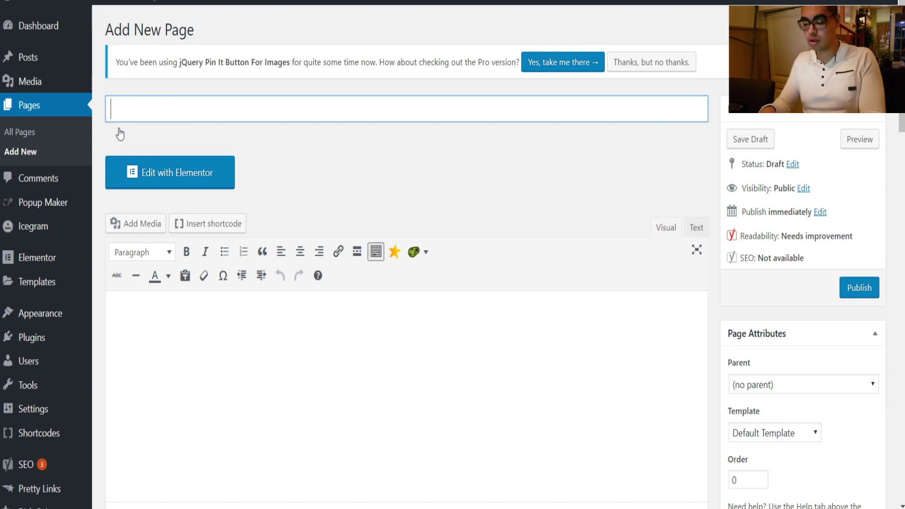
text(How to lose weight )
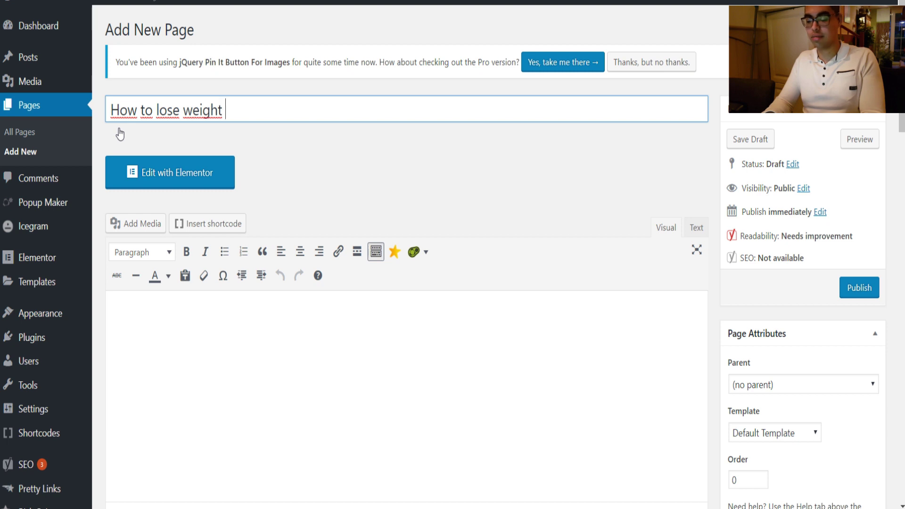
text(wi)
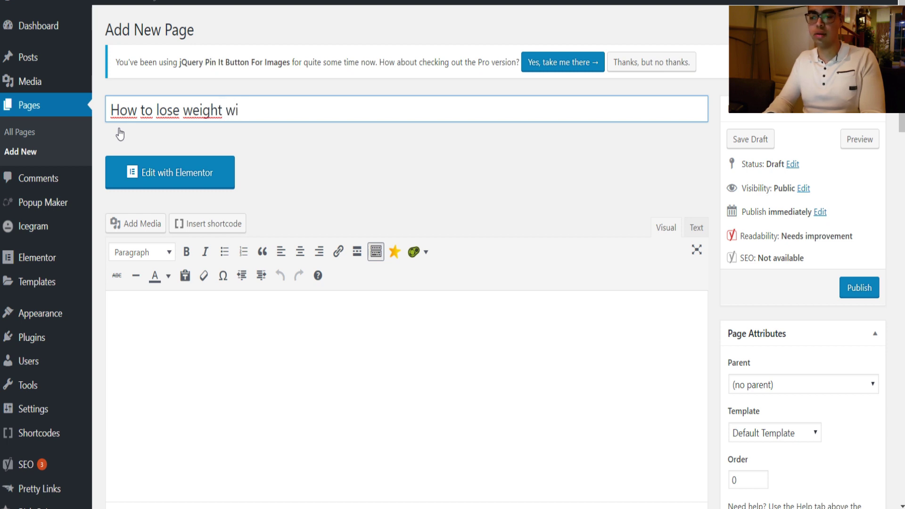
text(nthin w)
key(BackSpace)
text(2 we)
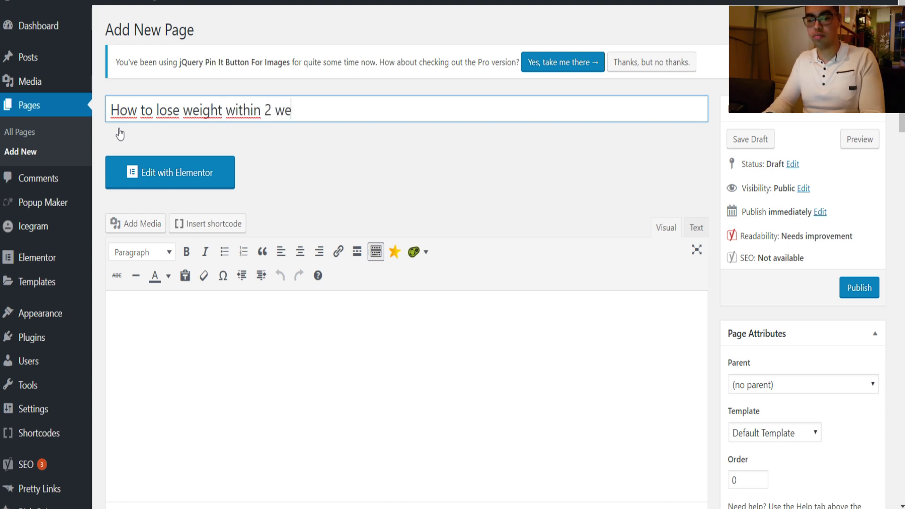
text(eks)
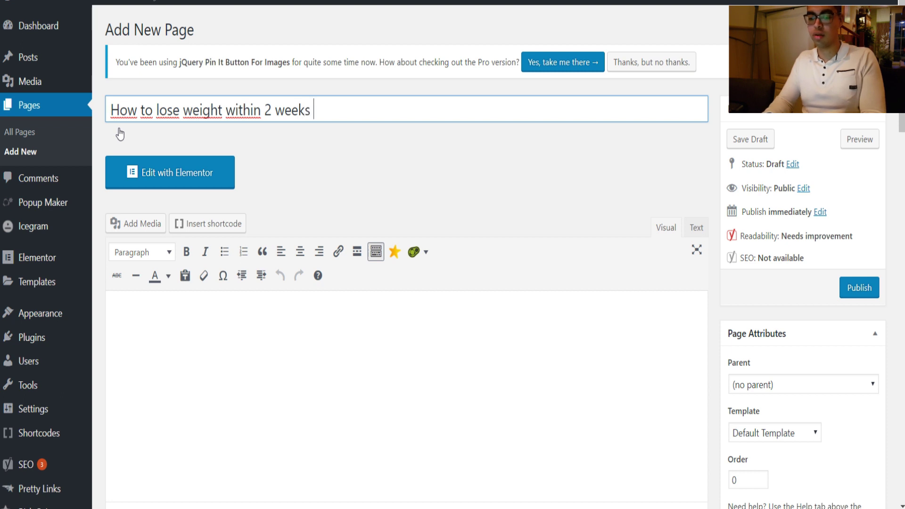
text( wi)
text(thou..)
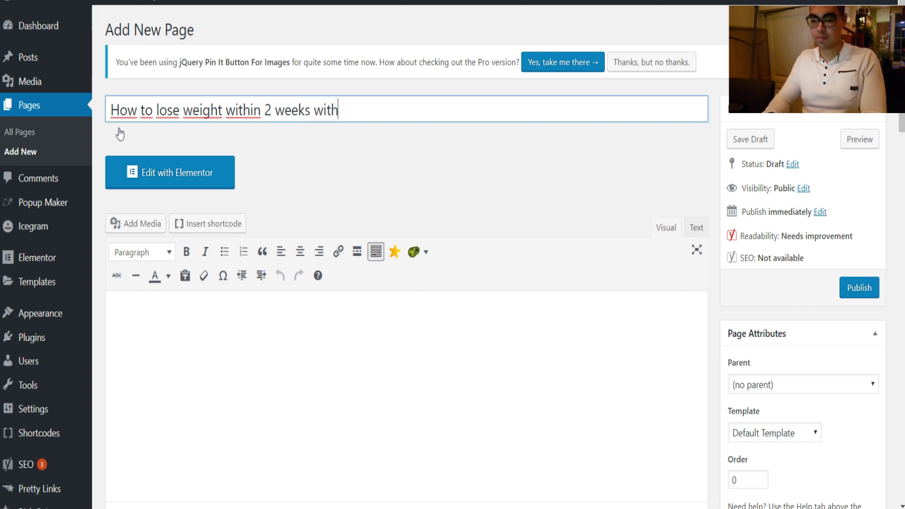
key(BackSpace)
text(t)
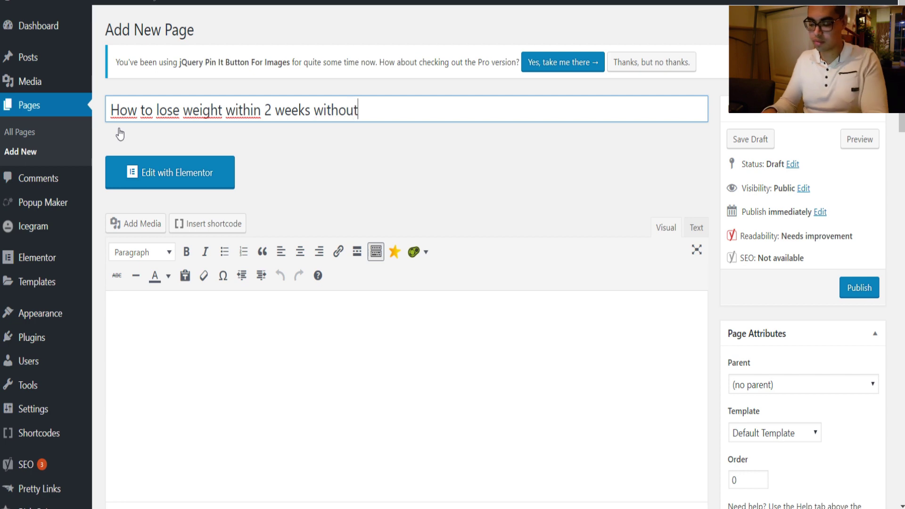
text(..)
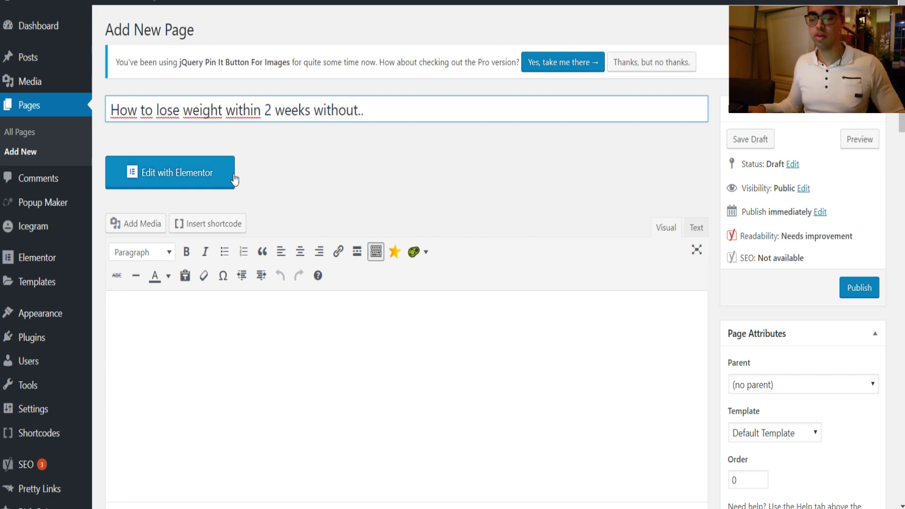
- Open the page for editing with Elementor and set its page layout to Landing Page
click(220, 179)
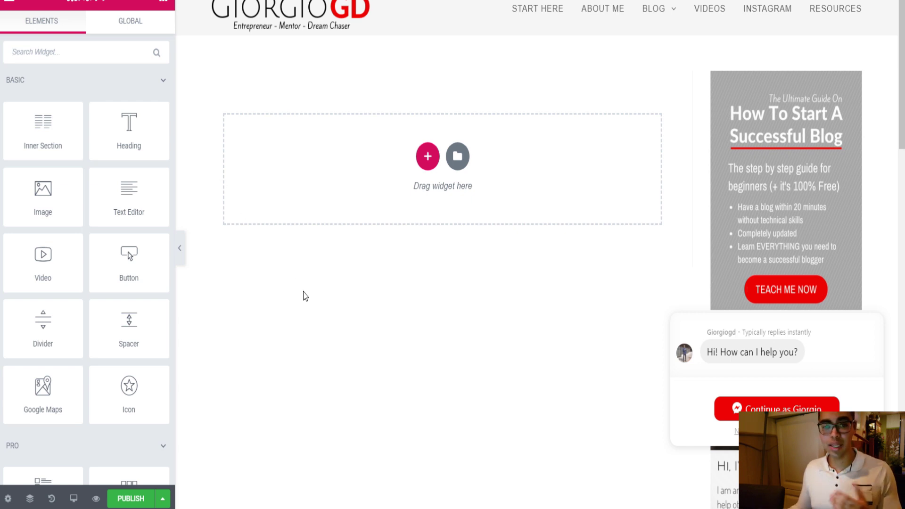
click(8, 498)
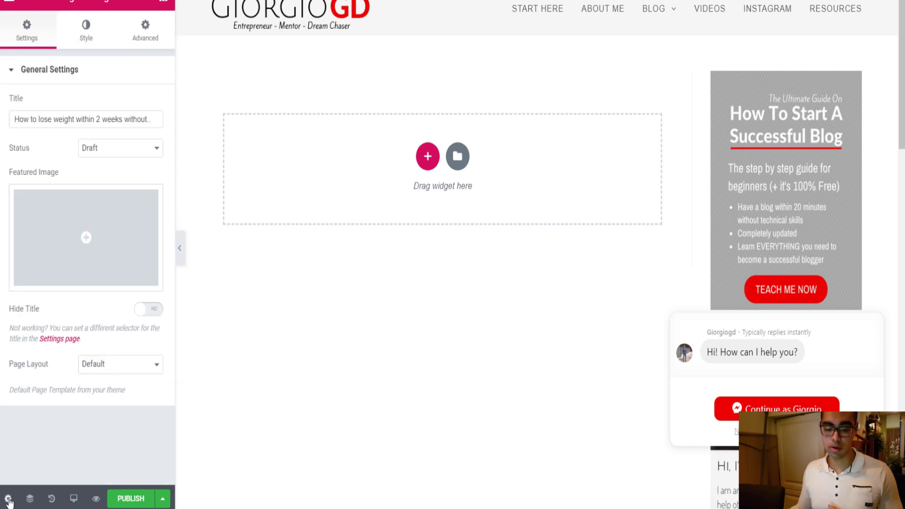
click(130, 377)
click(113, 452)
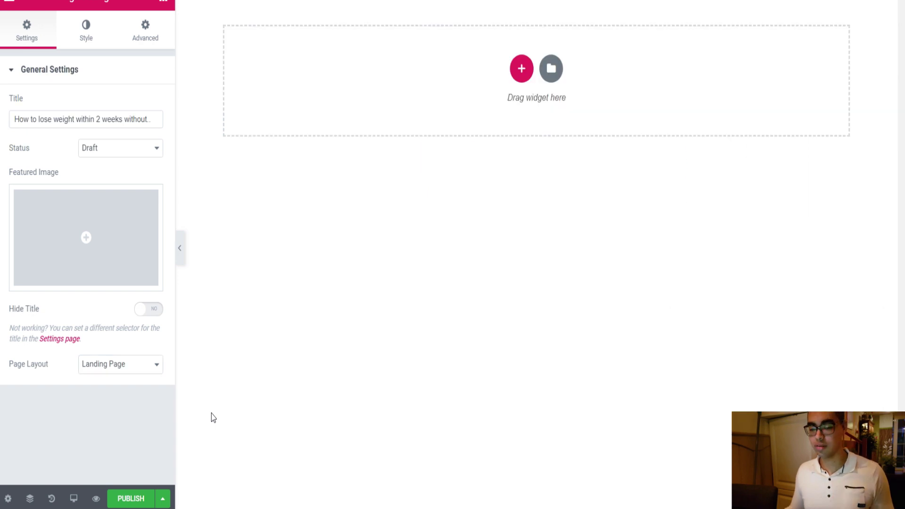
- Add a Spacer widget to the empty page and set its space to 20
click(163, 3)
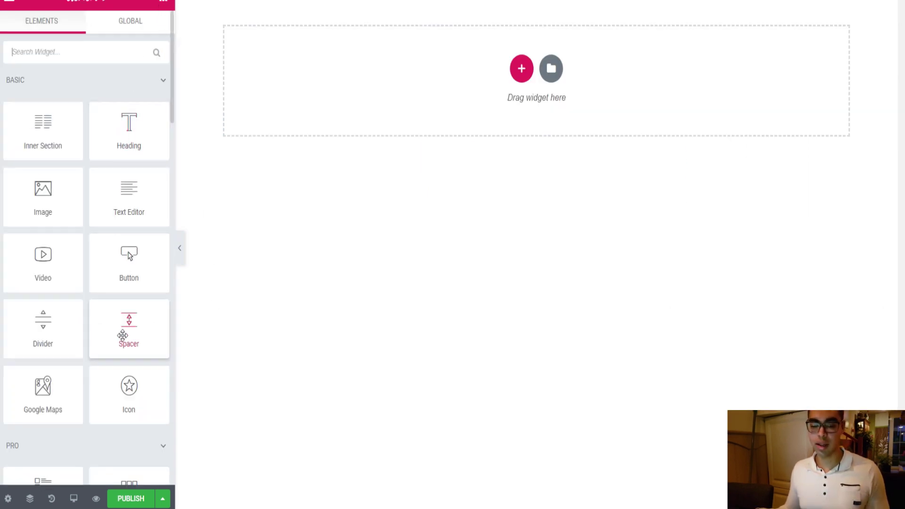
drag(123, 335, 376, 83)
drag(158, 122, 121, 125)
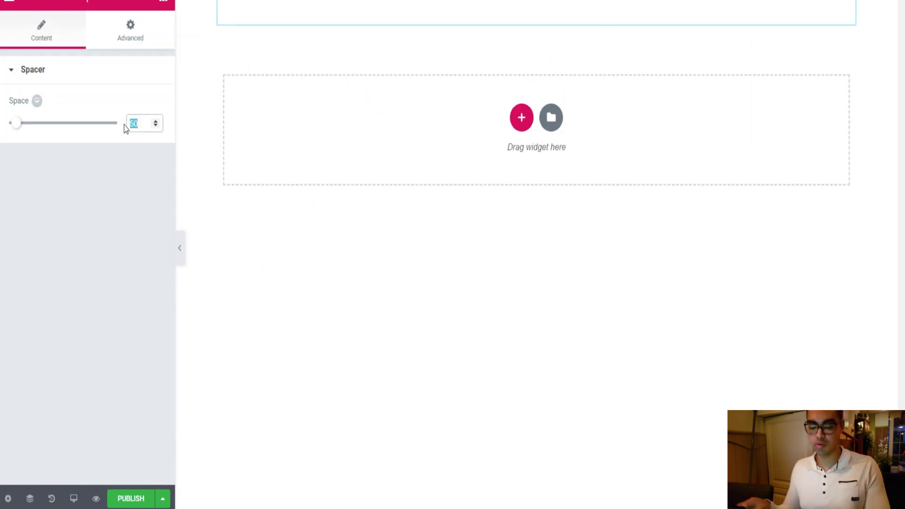
text(20)
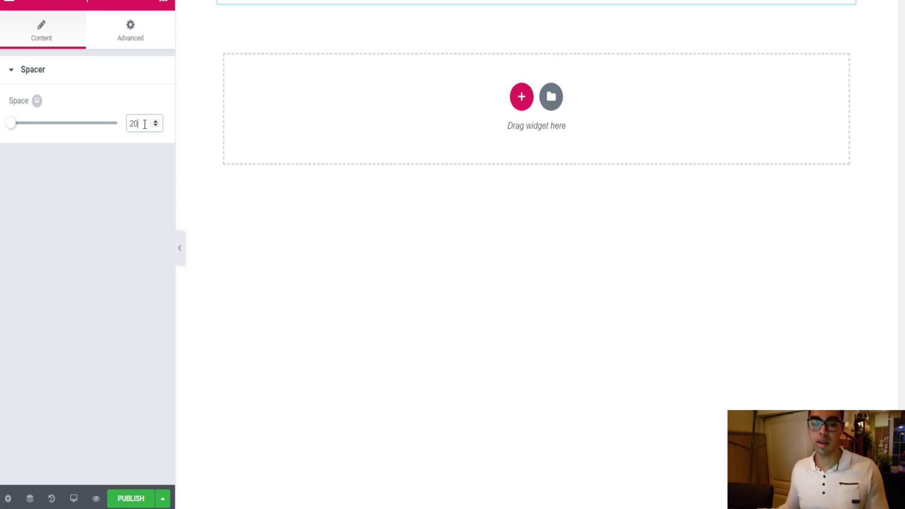
- Add a centered heading below the spacer reading "How to Lose 5 Pounds Within Two Weeks Without Going To The Gym Every Single Day"
click(163, 2)
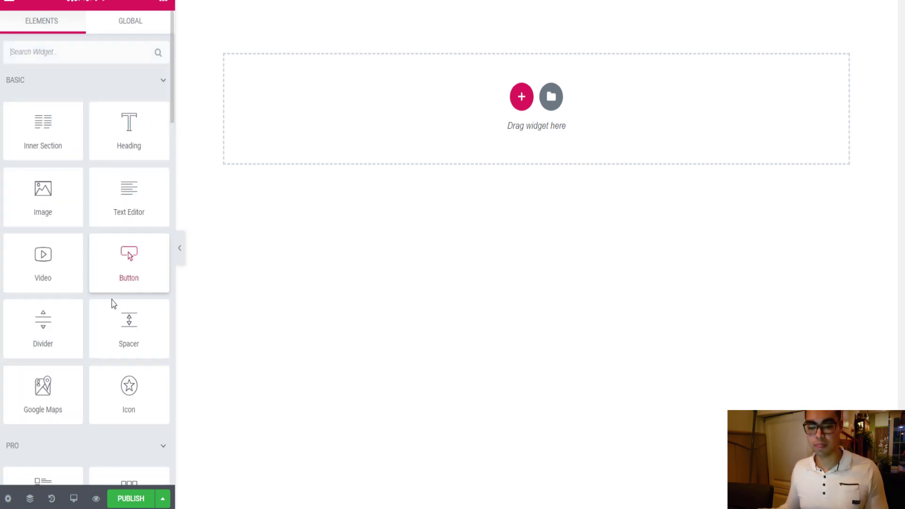
drag(118, 133, 454, 110)
drag(126, 121, 35, 119)
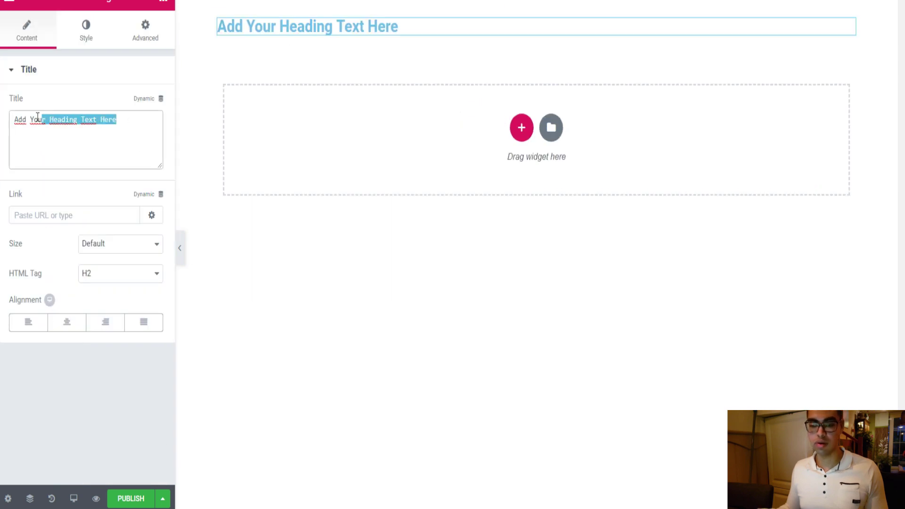
text(How to Lose 5 Pounds Within Two Weeks Without Going To The Gym Every Single Day)
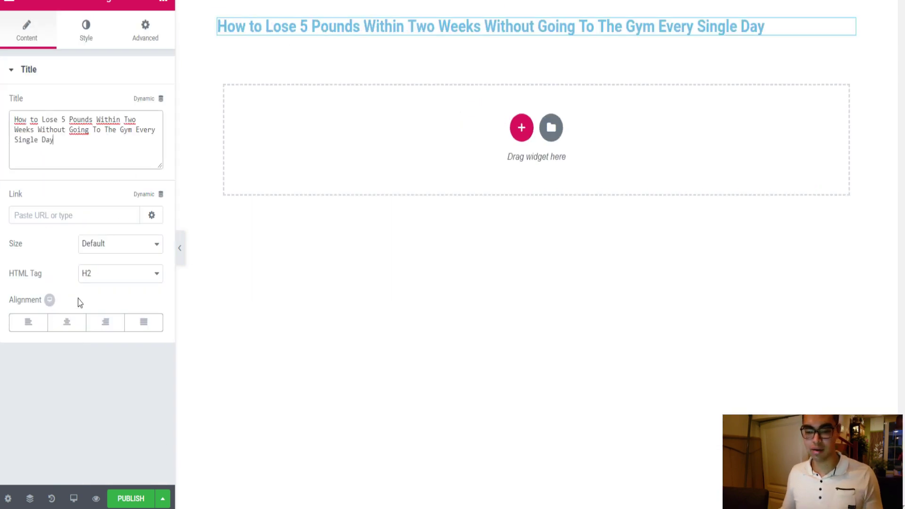
click(66, 327)
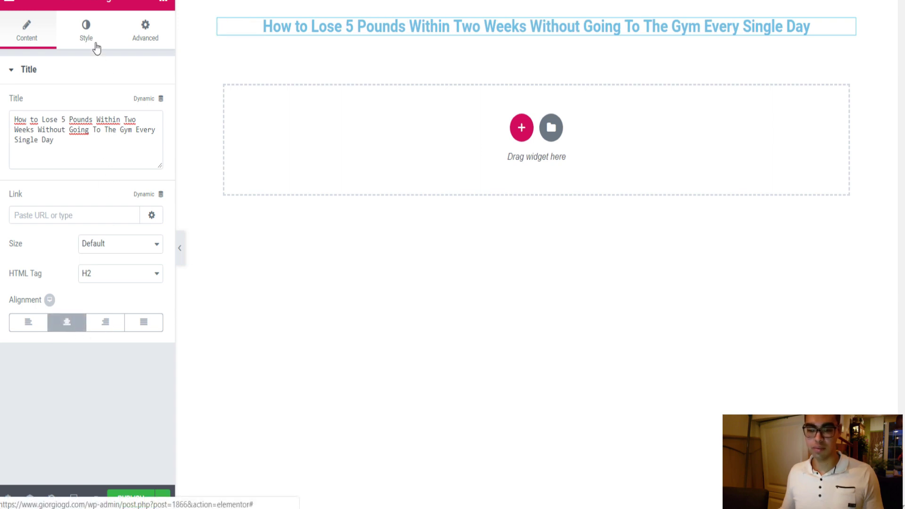
- Set the heading's typography size to 45 px
click(96, 45)
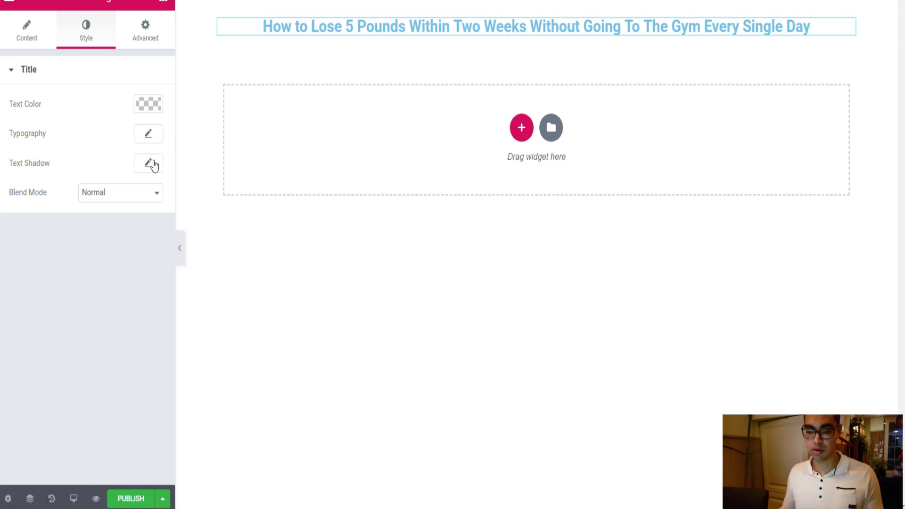
click(147, 135)
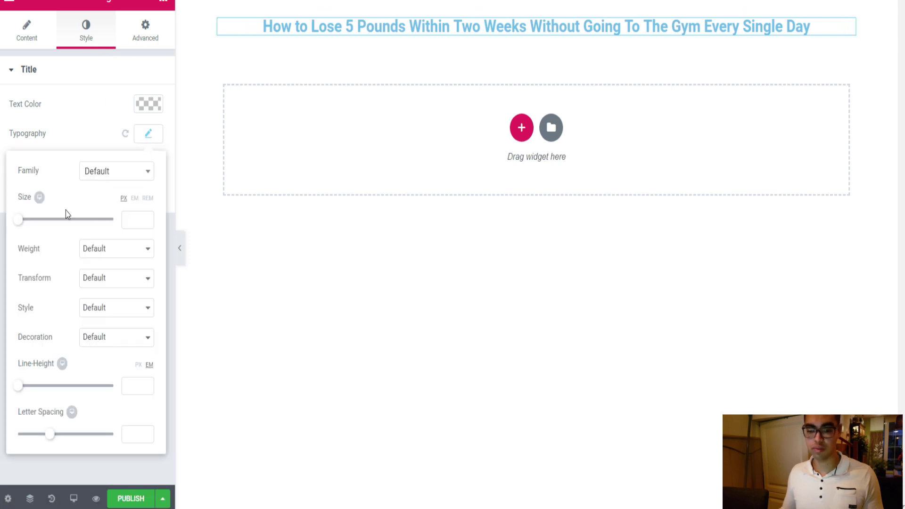
drag(19, 225, 40, 226)
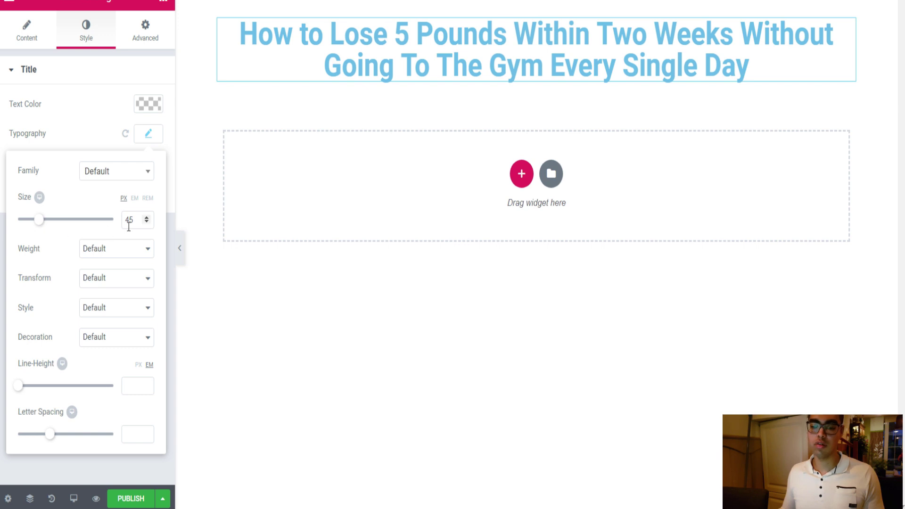
- Set the heading's text color to the dark green #00a33e
click(141, 107)
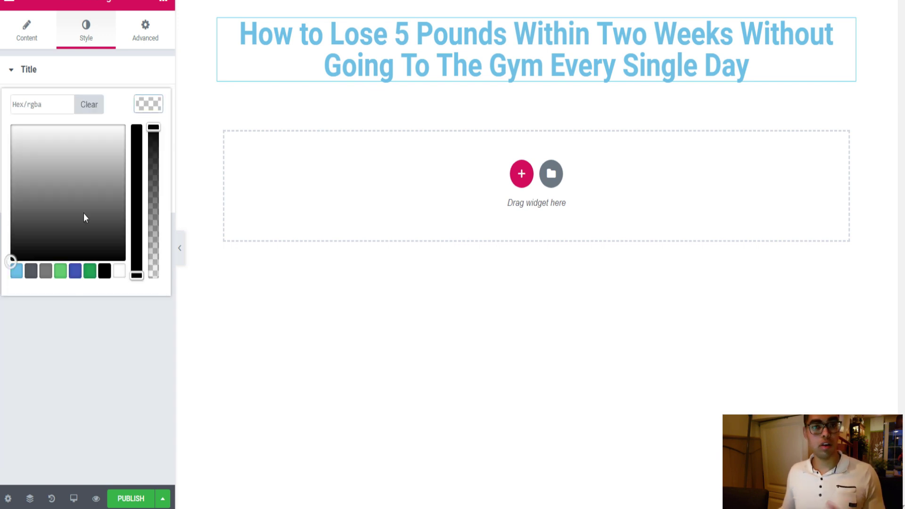
click(61, 272)
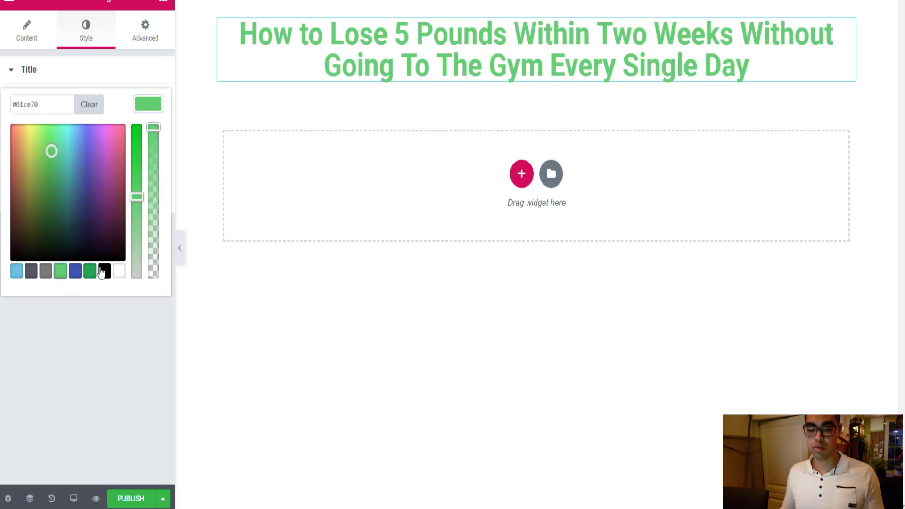
drag(136, 196, 143, 125)
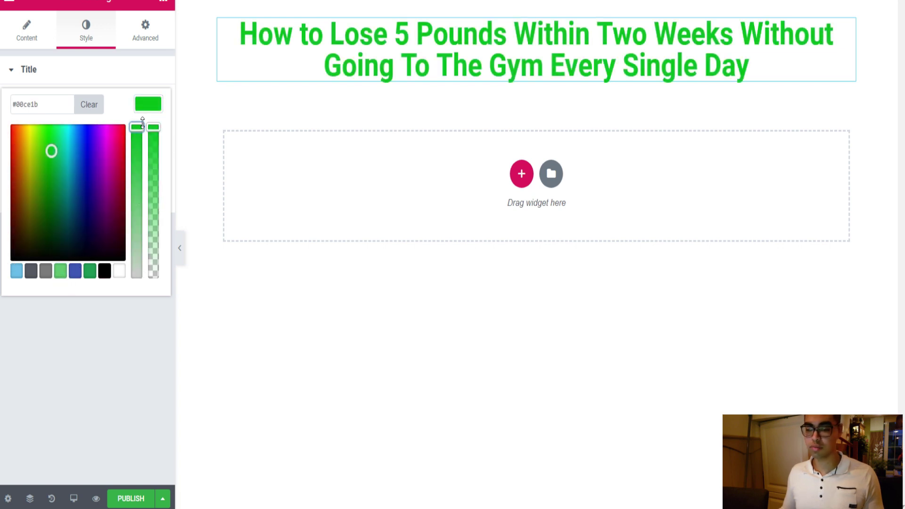
click(90, 272)
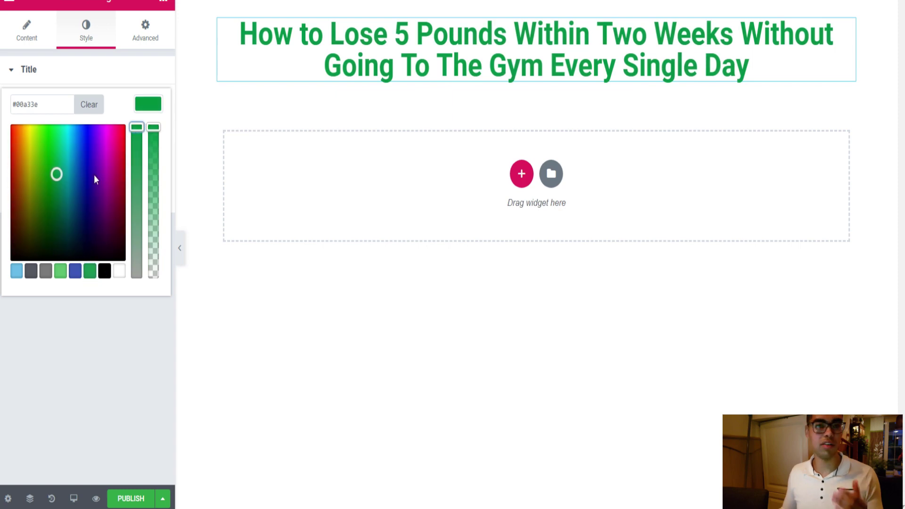
- Insert a two-column Inner Section directly below the heading
click(50, 34)
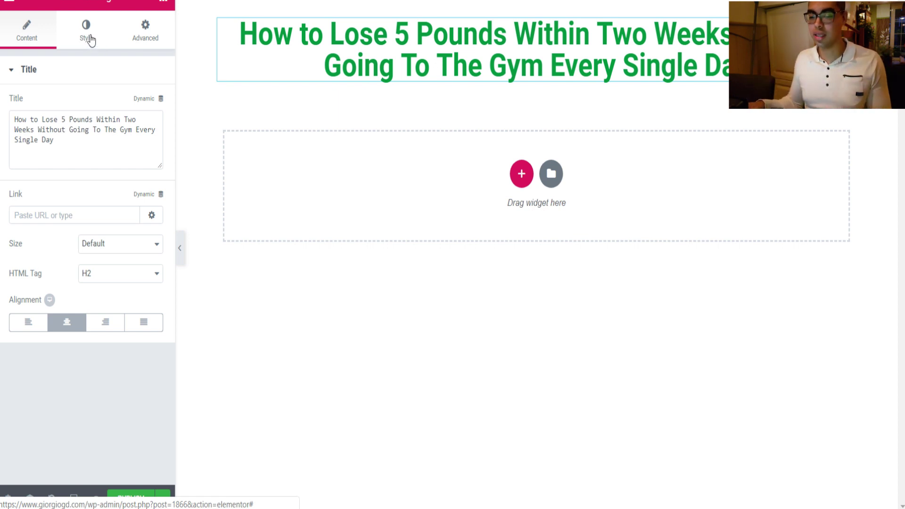
click(165, 2)
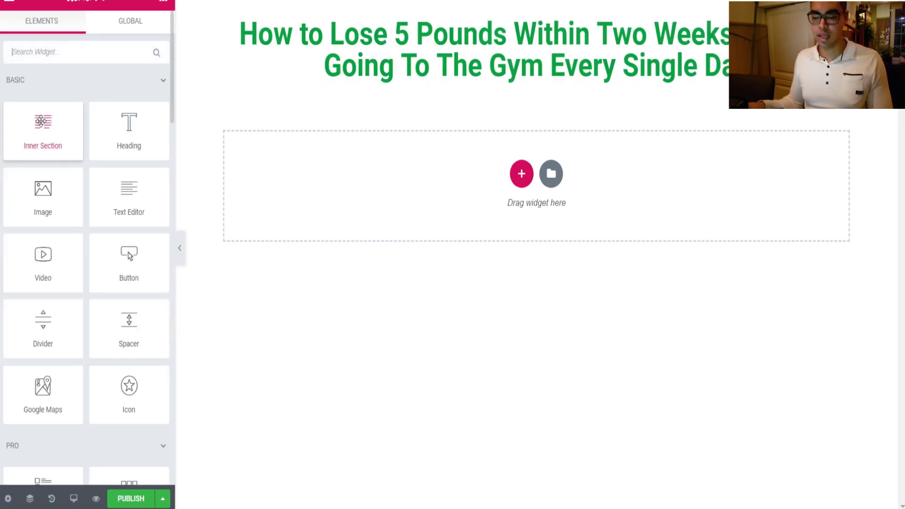
drag(40, 125, 378, 164)
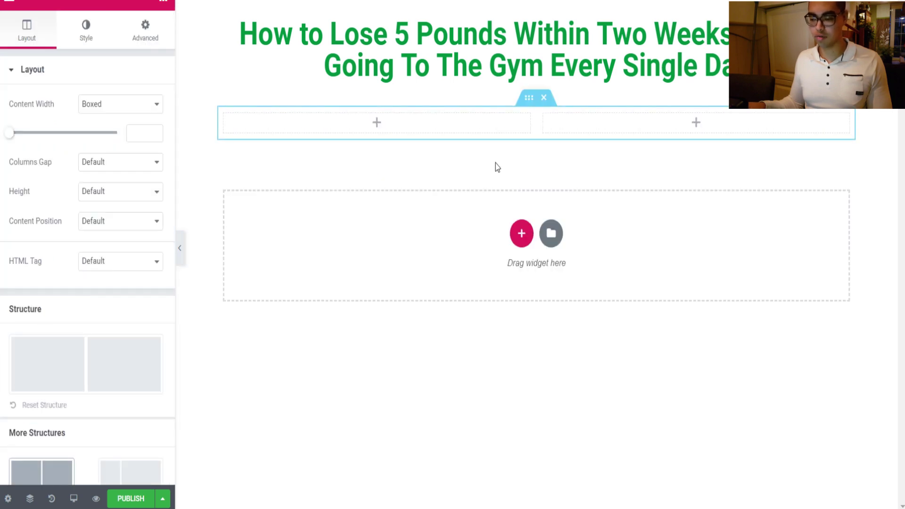
- Place a Text Editor widget in the inner section's left column and an Image widget in its right column
click(163, 10)
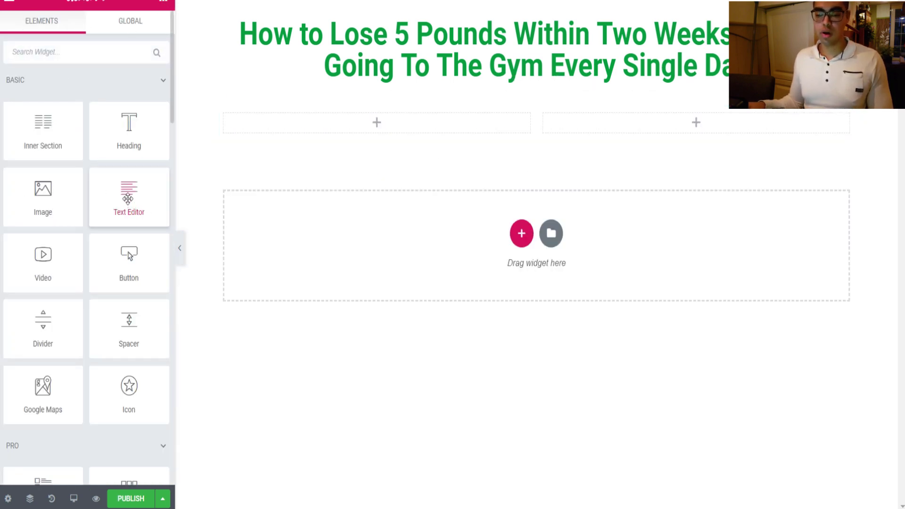
drag(127, 199, 335, 128)
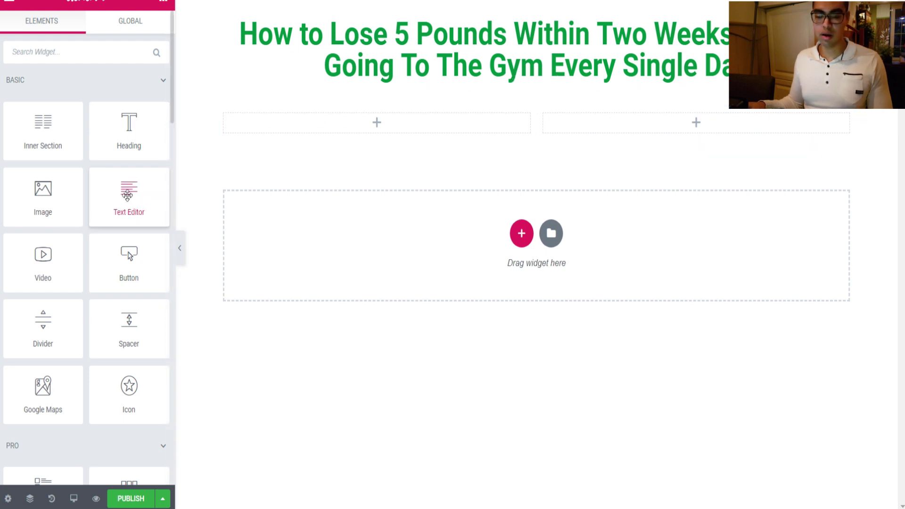
drag(131, 197, 377, 116)
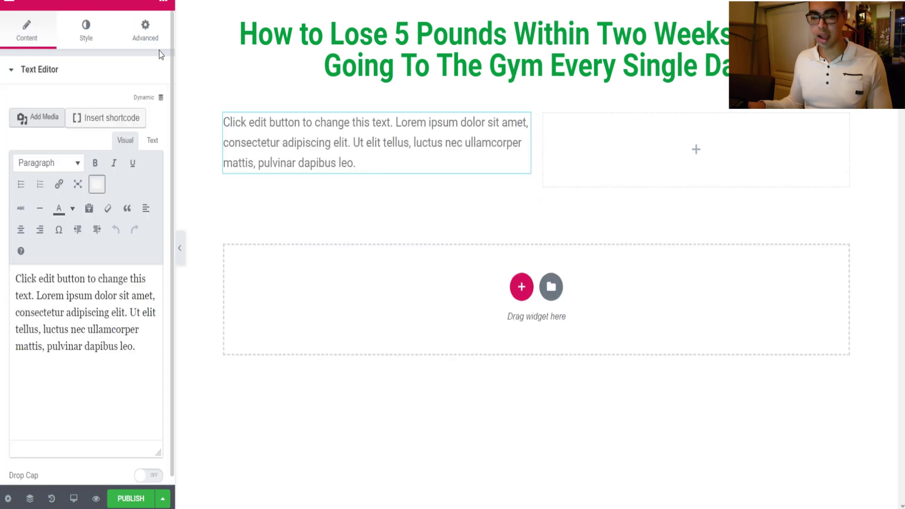
click(163, 4)
drag(41, 202, 669, 150)
drag(669, 149, 669, 150)
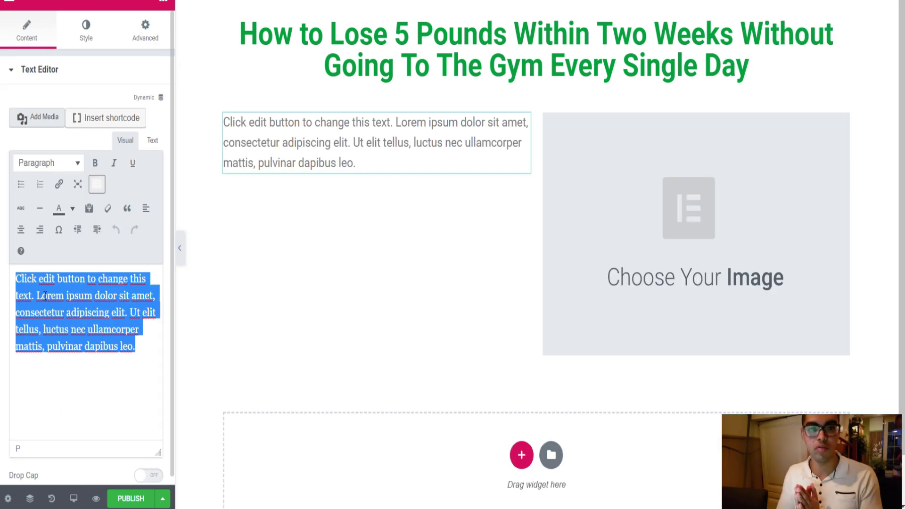
- Replace the placeholder with checkmarked lines "Learn 25 Amazing Tips To Get In Shape", "5 Meals That Helps You Losing Weight", "Discover 4 Supplements That Burns Fat"
text(✅ Learn 25 Amazing Tips To Get In Shape ✅ 5 Meals That Helps You Losing Weight ✅ Discover 4 Supplements That Burns Fat)
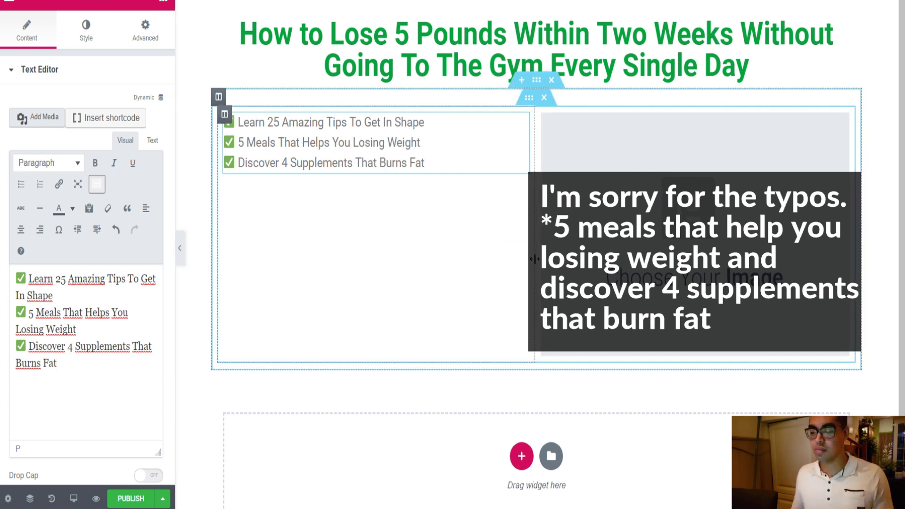
- Widen the inner section's text column to about three quarters of the width, narrowing the image column
drag(535, 259, 685, 181)
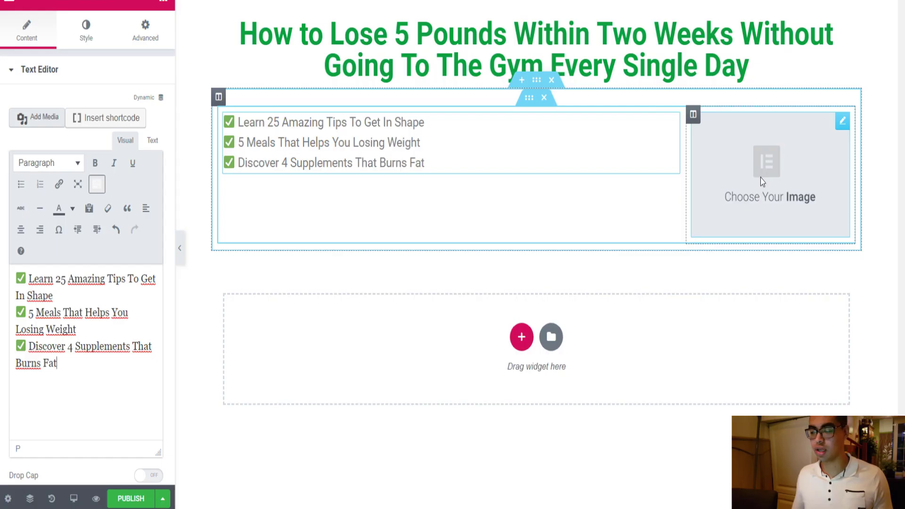
- Fill the image placeholder with the Weight Loss Secrets Revealed book cover from the media library and slightly narrow its column
click(760, 178)
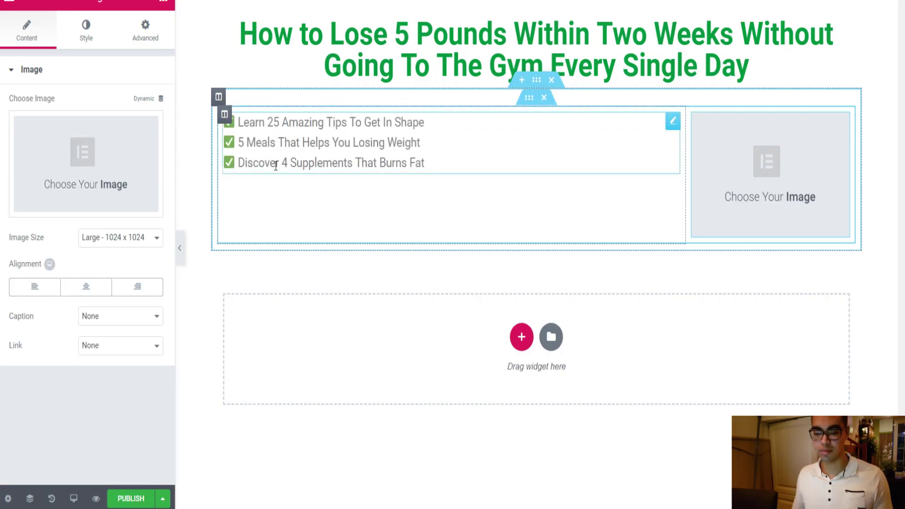
click(76, 161)
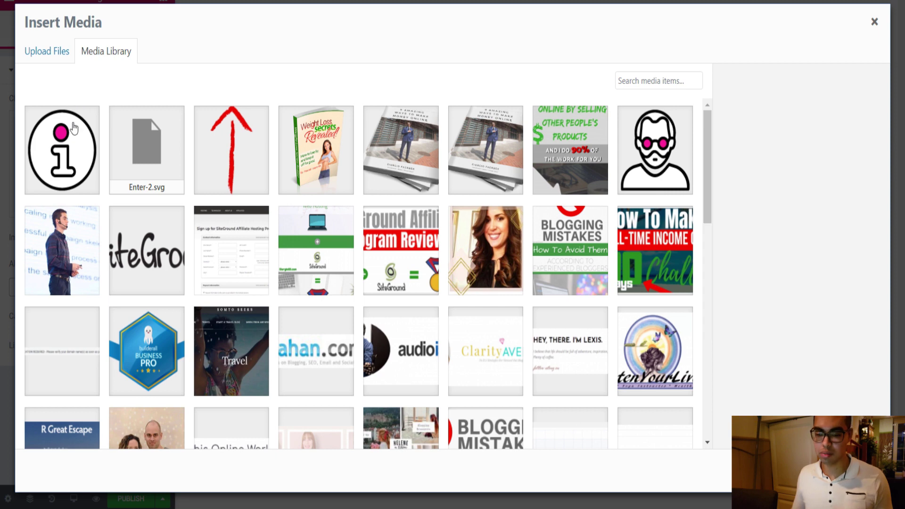
click(307, 132)
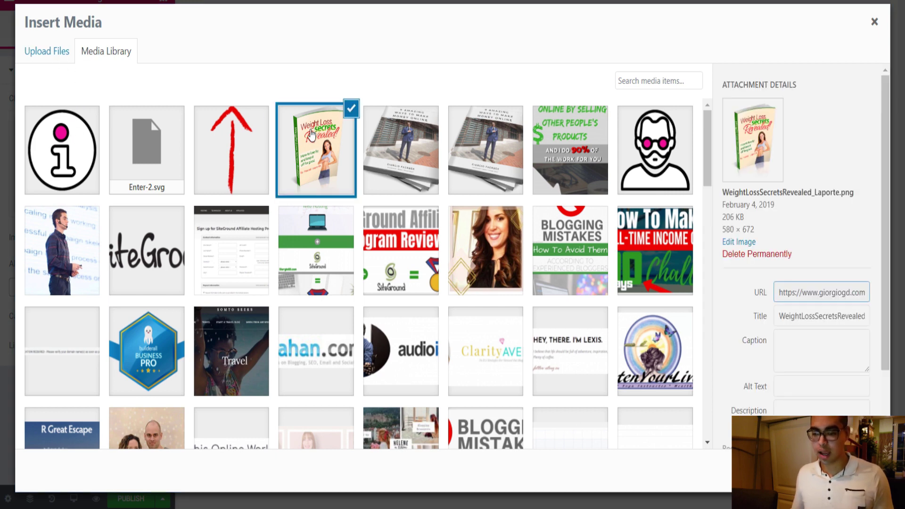
click(848, 471)
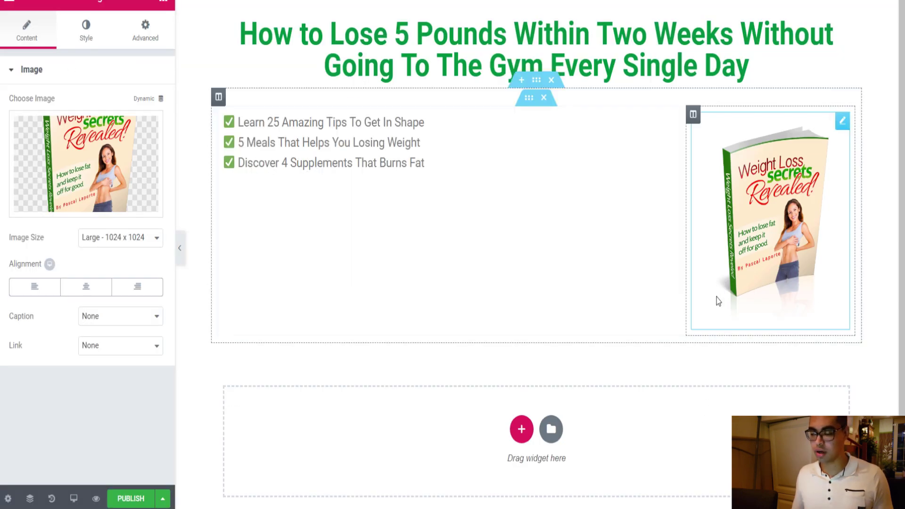
drag(687, 264, 706, 238)
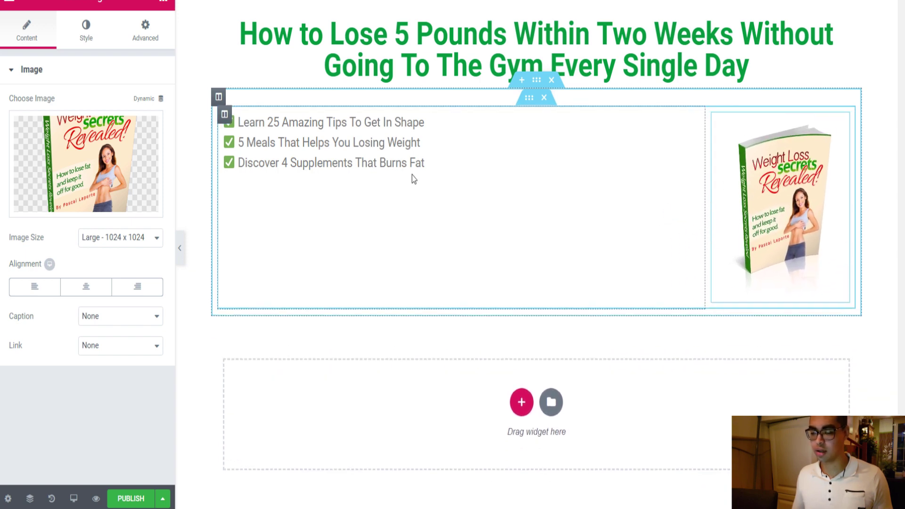
- Set the text size of the checkmarked benefits list to 30 px
click(293, 162)
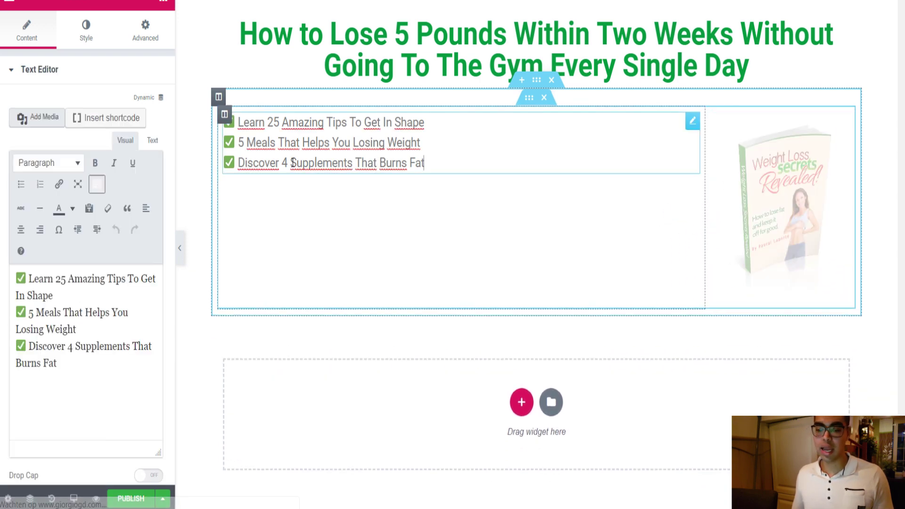
click(86, 41)
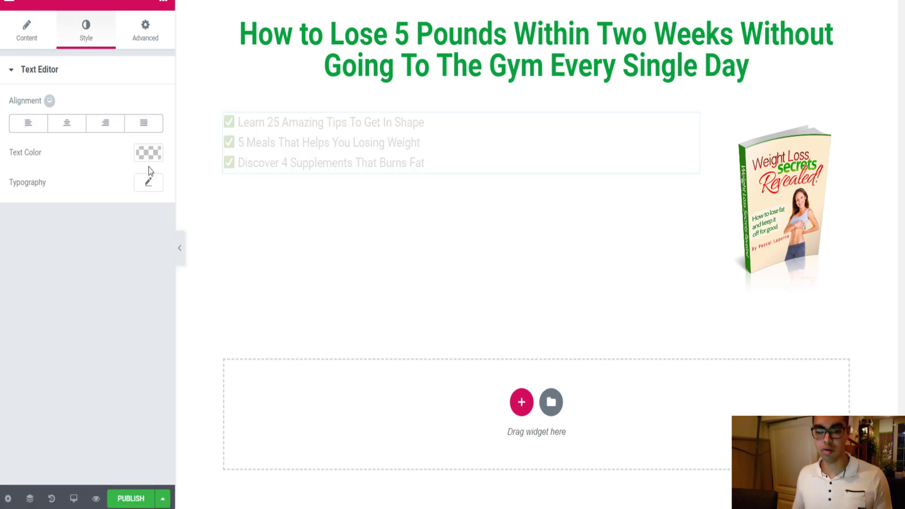
click(148, 183)
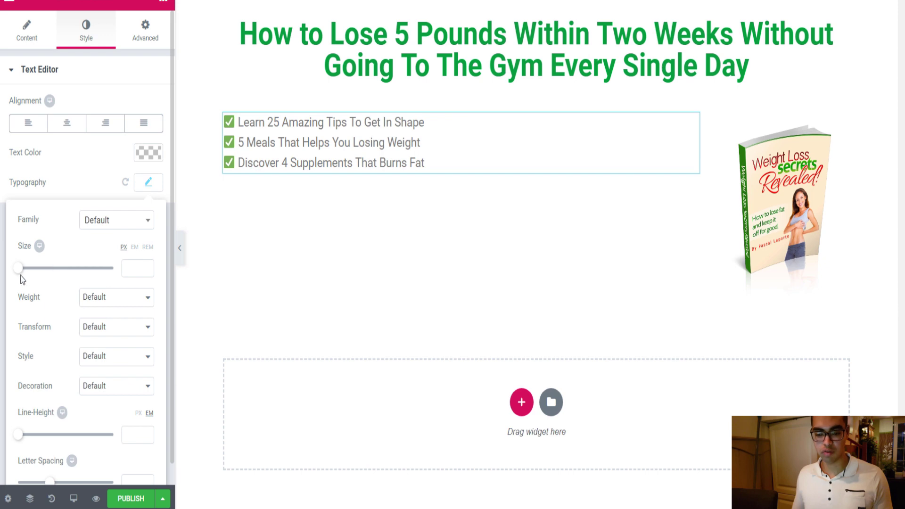
drag(21, 273, 35, 271)
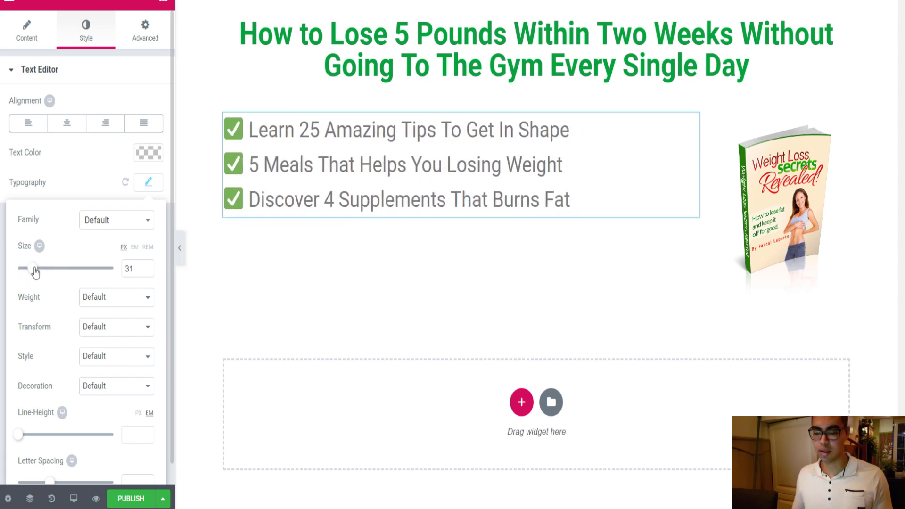
click(146, 272)
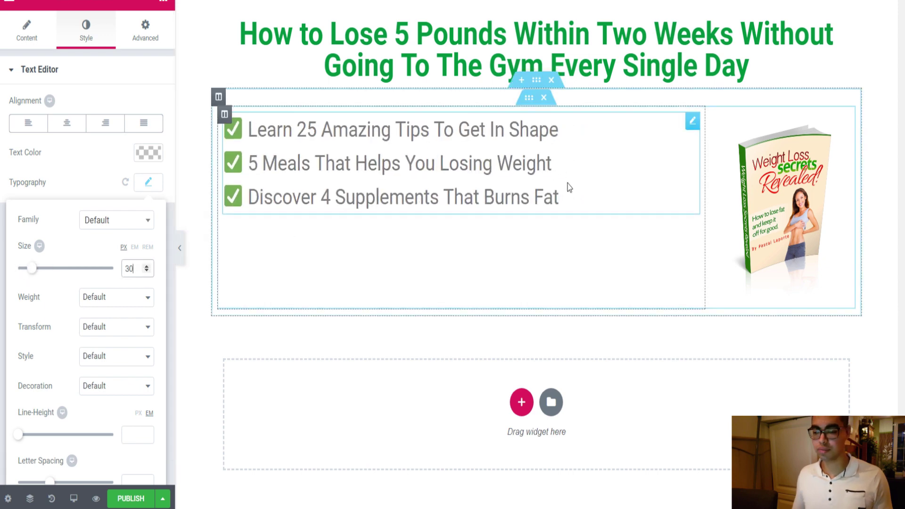
- Add a Text Editor above the benefits list reading "EXLUSIVE EBOOK | 25 PROVEN TIPS", with size 36 px and weight 600
click(163, 2)
drag(127, 193, 264, 119)
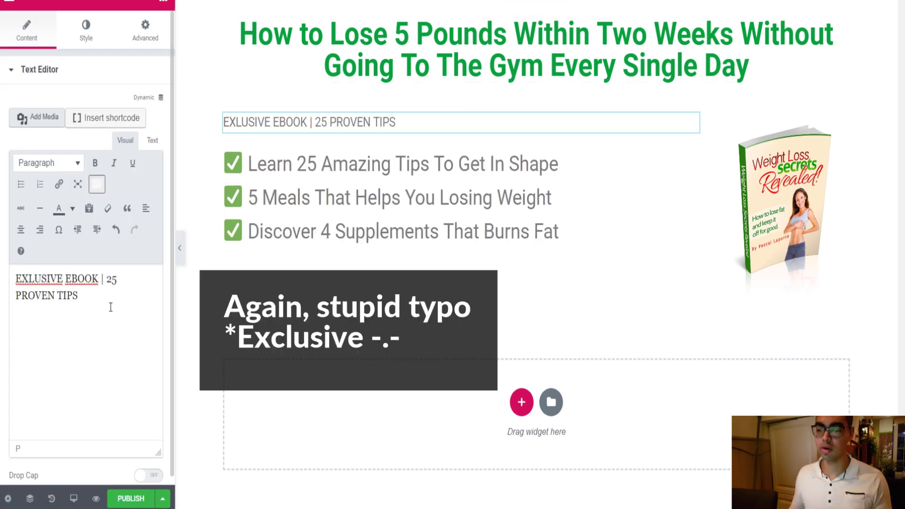
click(84, 35)
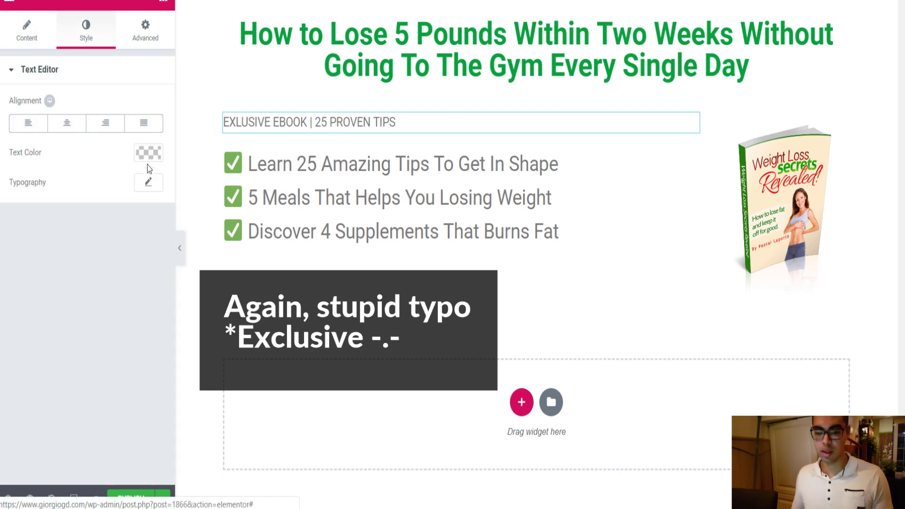
click(148, 182)
drag(18, 269, 36, 277)
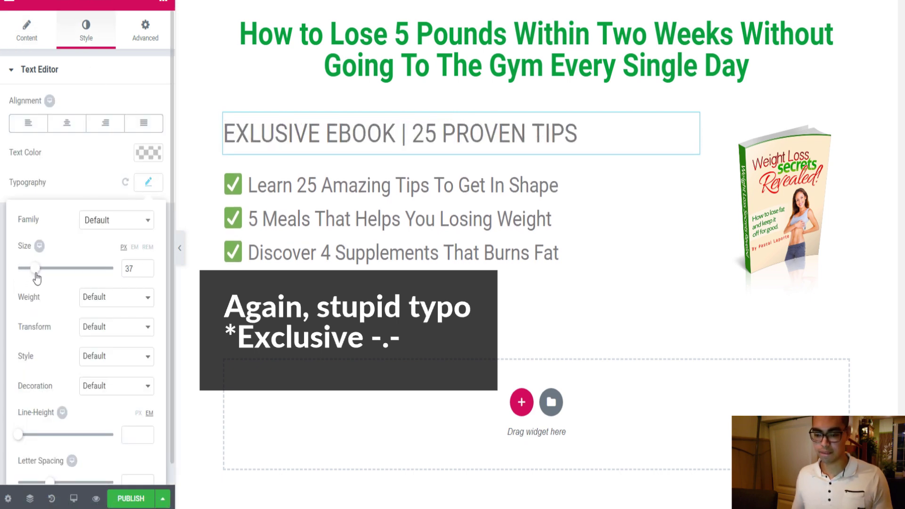
click(98, 296)
click(100, 140)
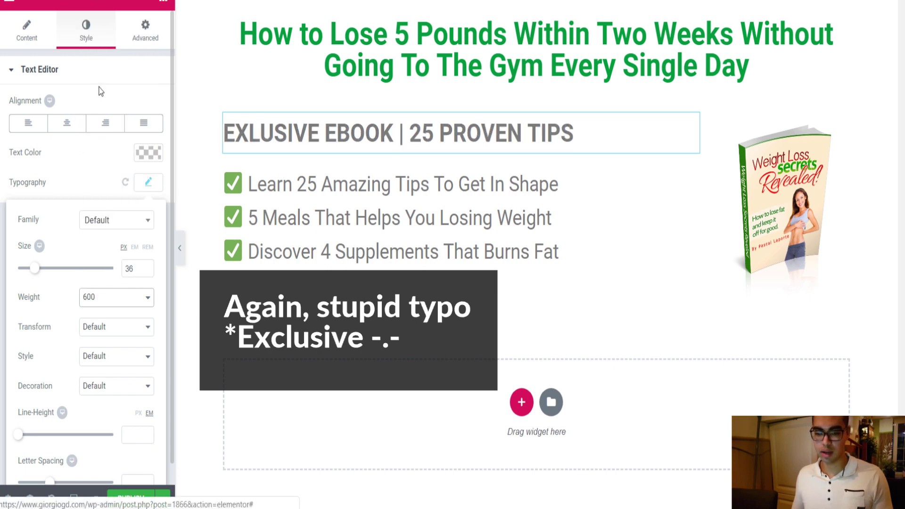
- Set the text color of the ebook line above the benefits list to blue #354cb2
click(148, 182)
click(149, 153)
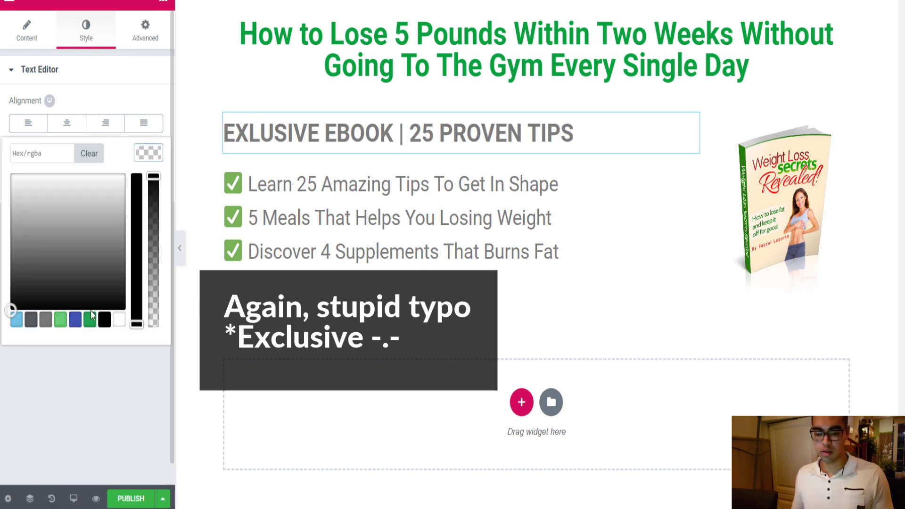
click(74, 320)
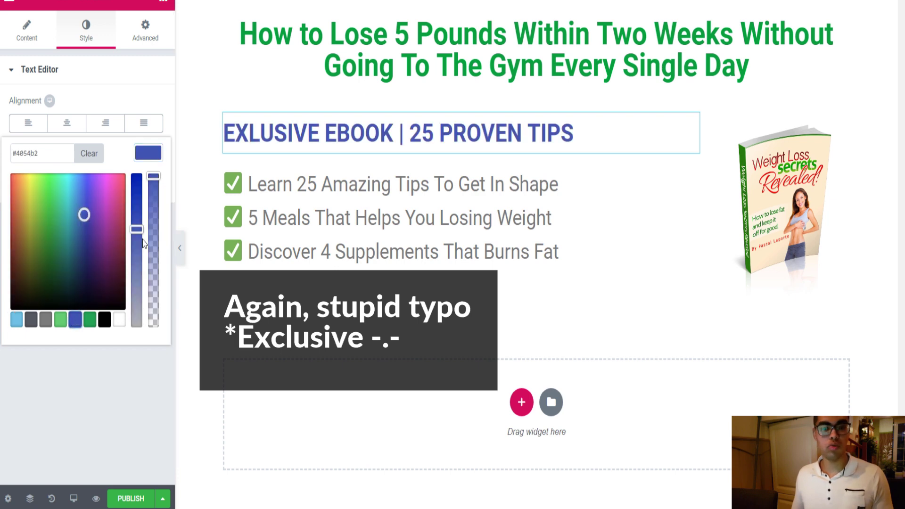
drag(138, 229, 138, 221)
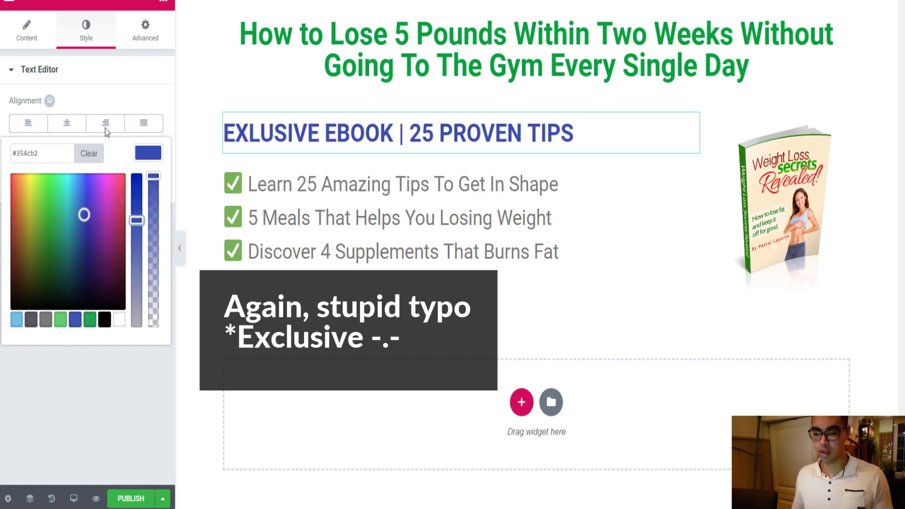
- Underline the whole ebook line and slightly widen the column holding the book cover
click(40, 46)
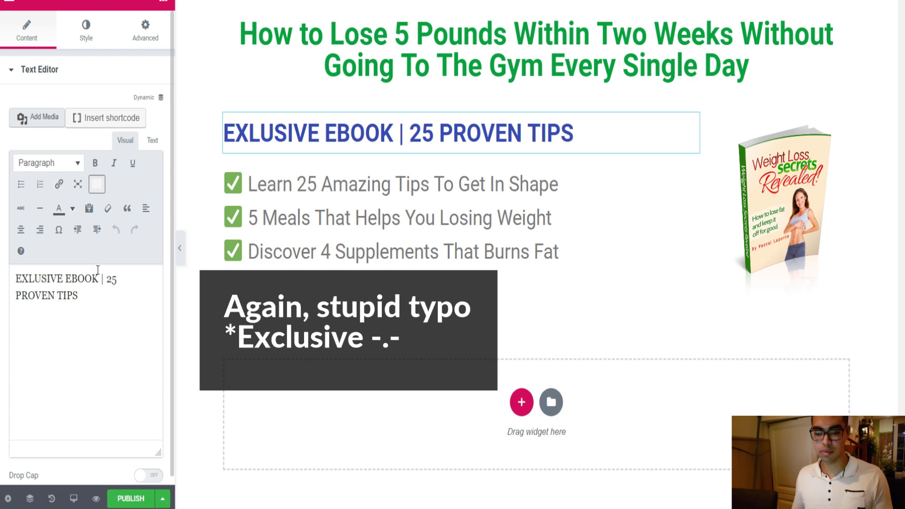
drag(78, 296, 15, 281)
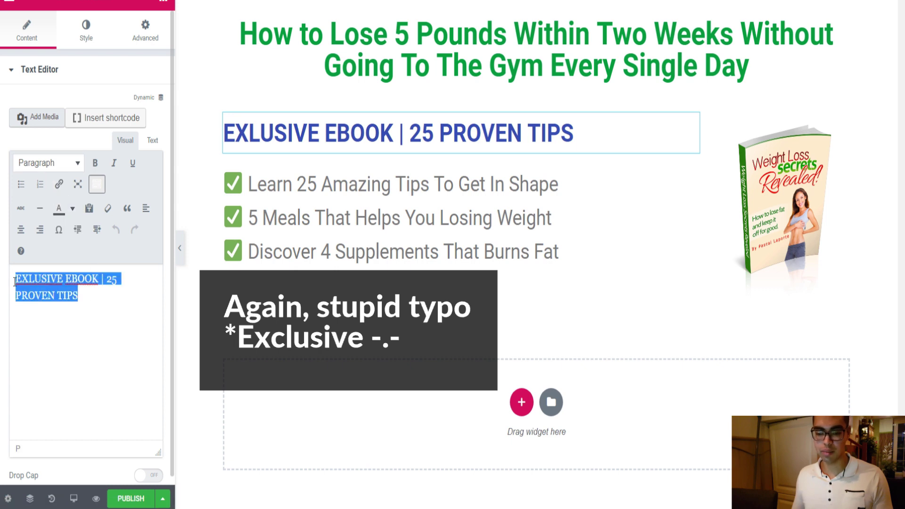
click(133, 164)
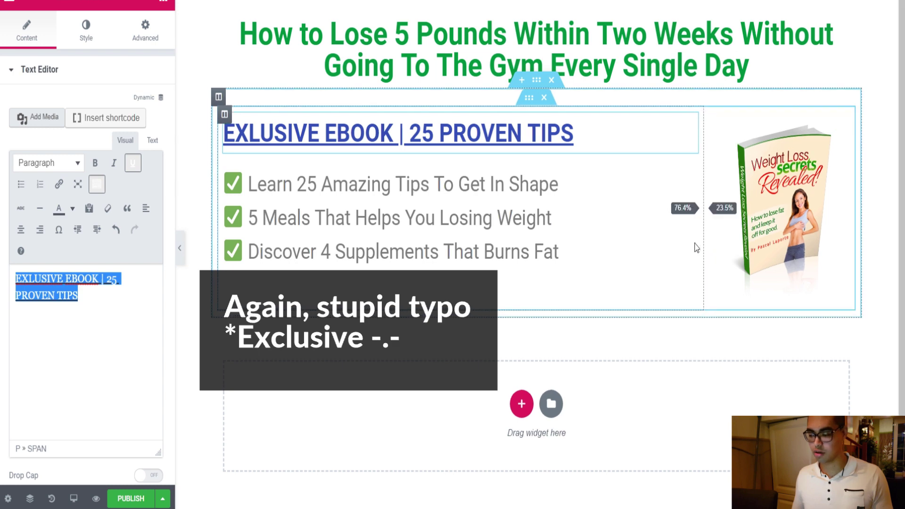
drag(704, 241, 685, 237)
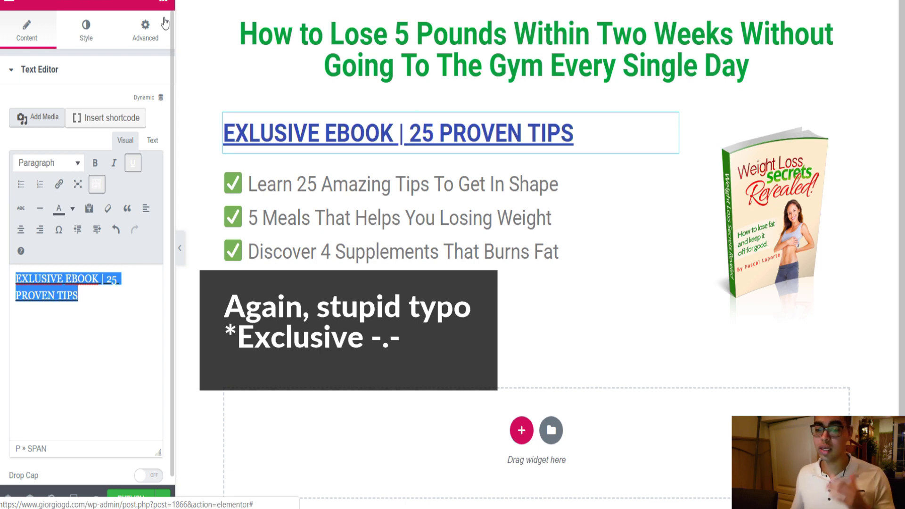
- Add a Button widget in a new section below the list and image, with size Large and centered alignment
click(163, 2)
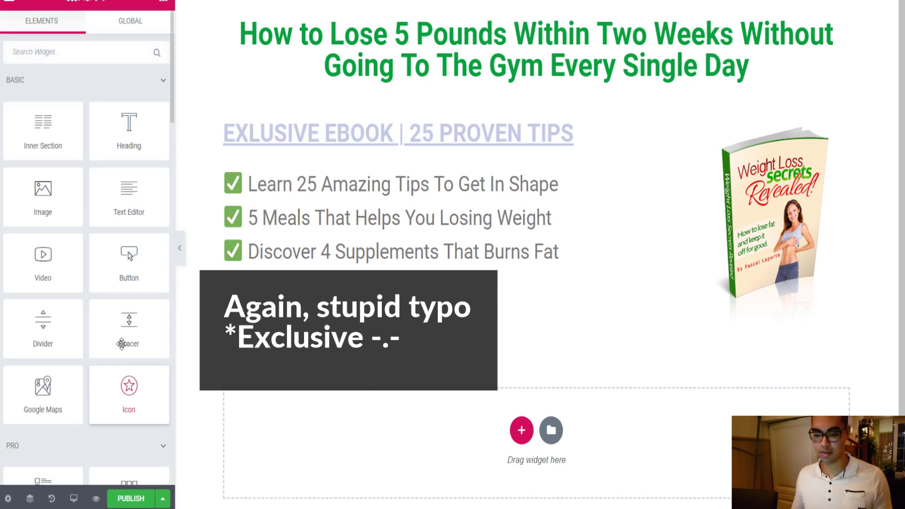
drag(339, 339, 490, 428)
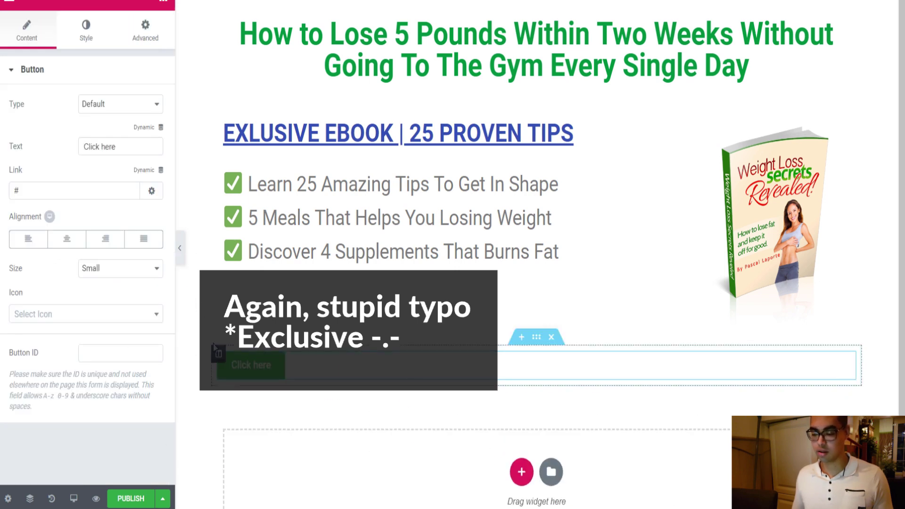
click(107, 270)
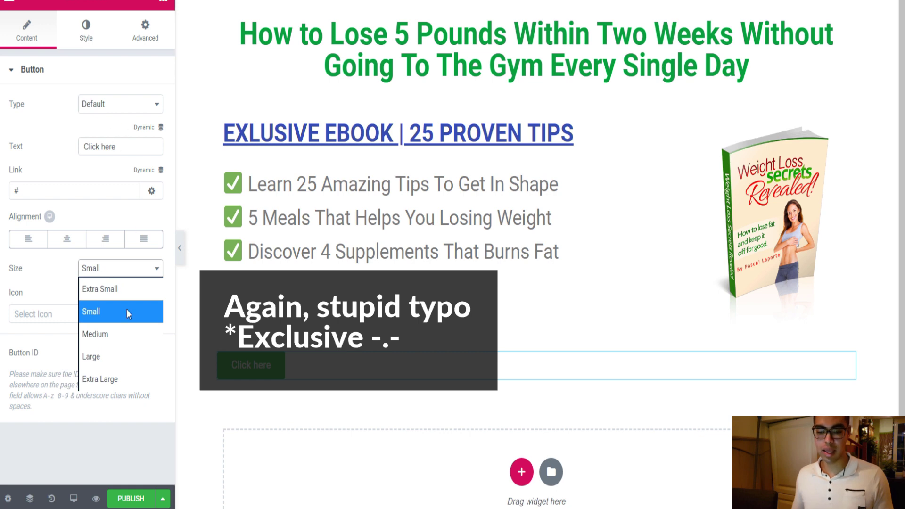
click(111, 356)
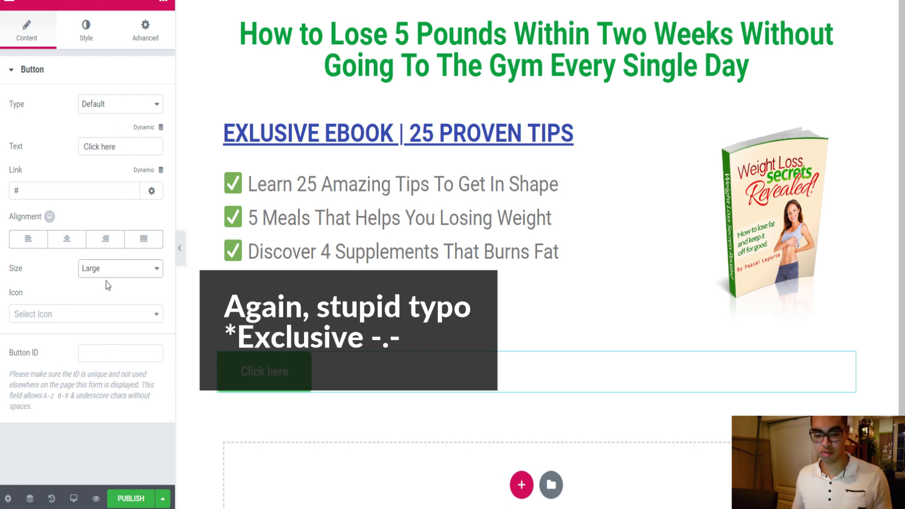
click(74, 243)
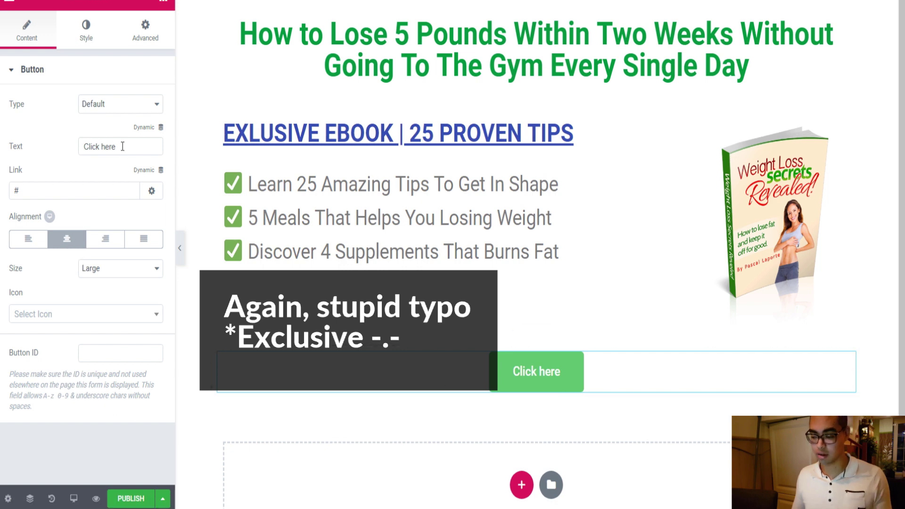
- Replace the button's text with "Download Now"
drag(117, 147, 77, 150)
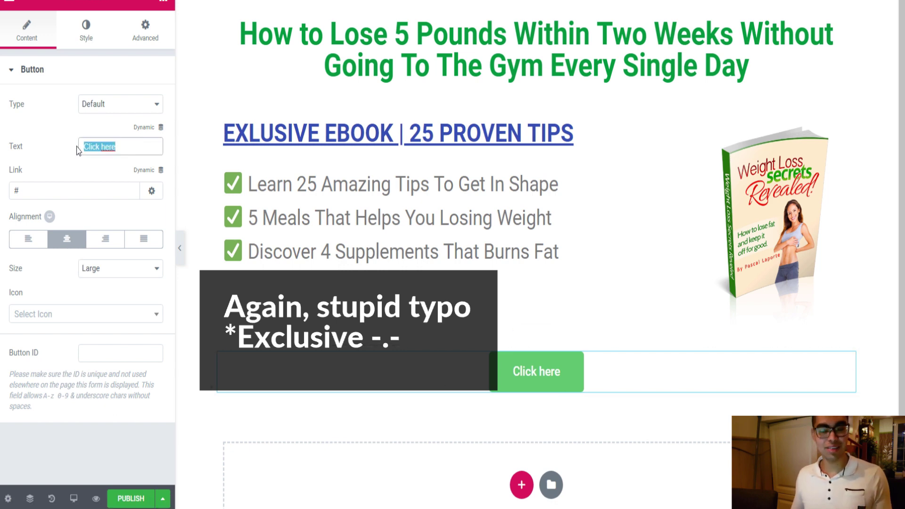
text(D)
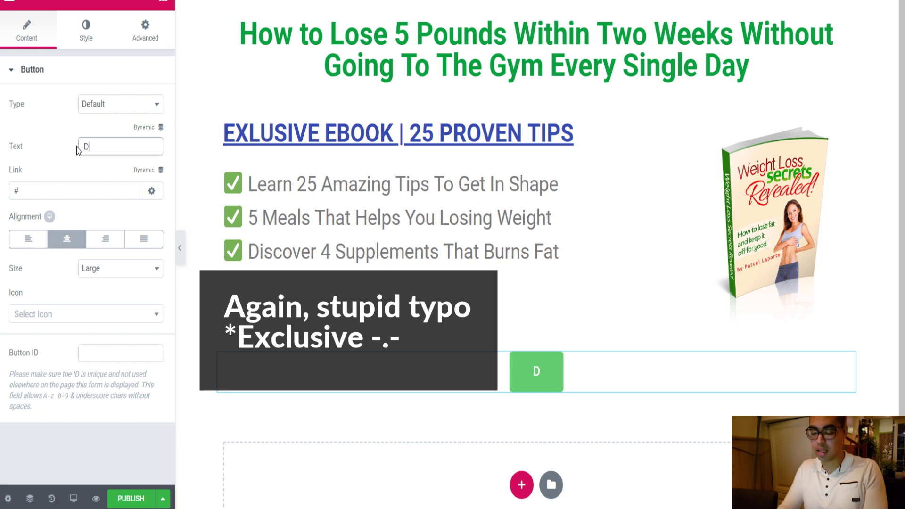
text(ownload N)
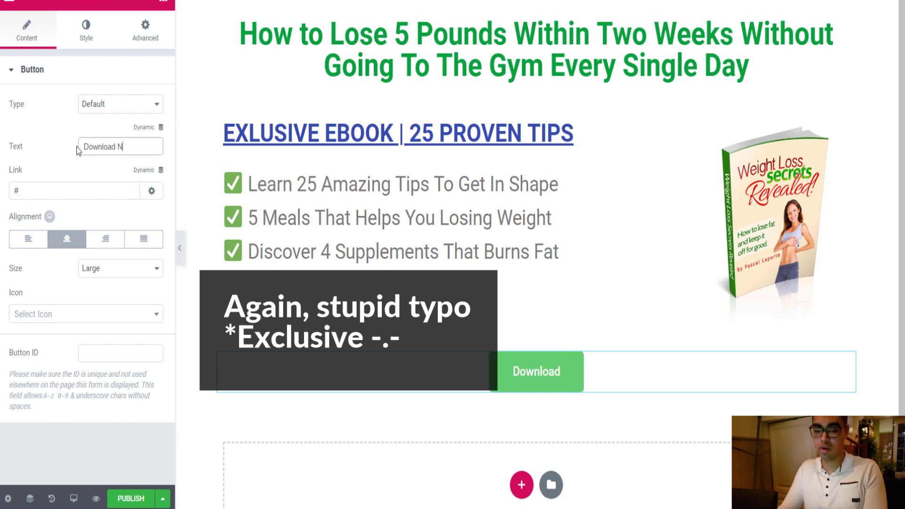
text(ow)
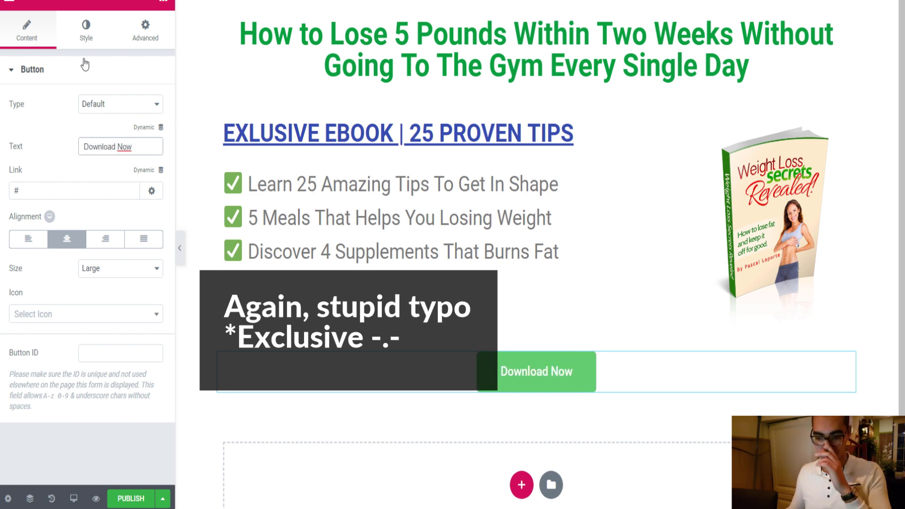
- Set the button's typography to size 35 px with the Uppercase transform
click(96, 44)
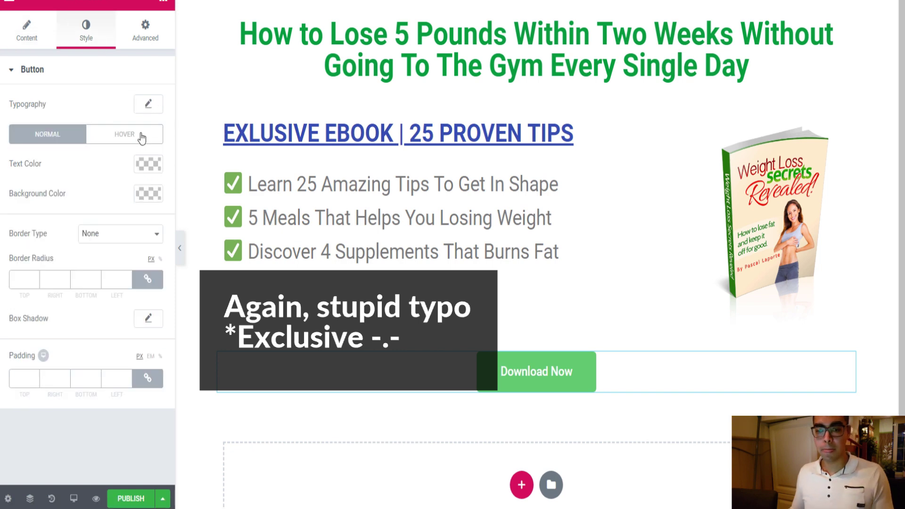
click(148, 105)
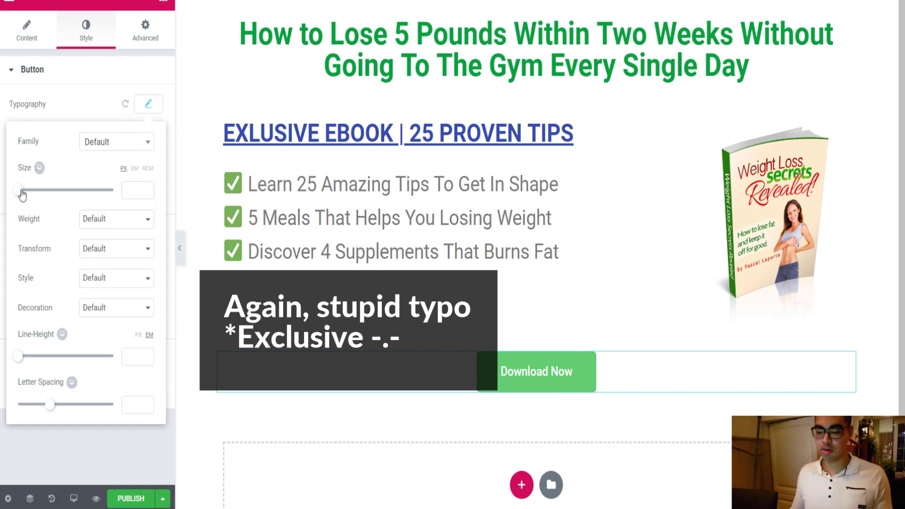
mouse_move(22, 194)
mouse_down()
mouse_move(45, 193)
mouse_move(36, 195)
mouse_up()
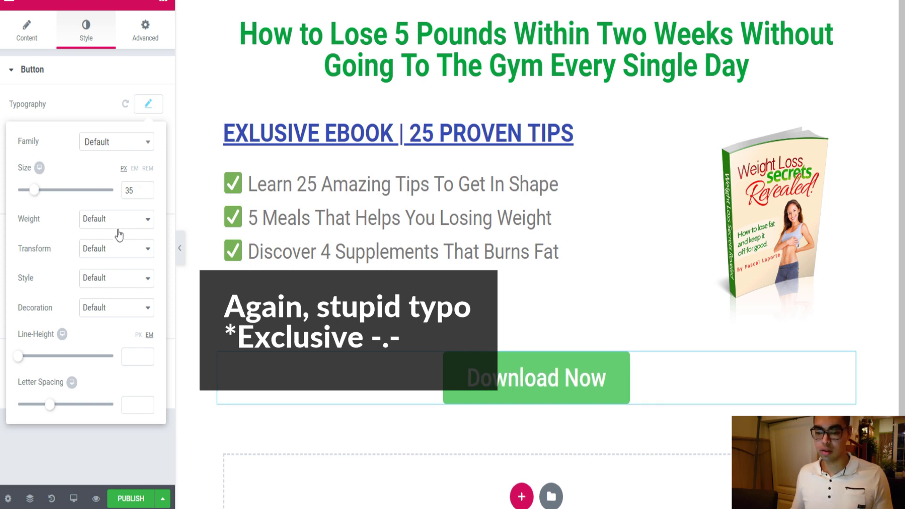
click(117, 249)
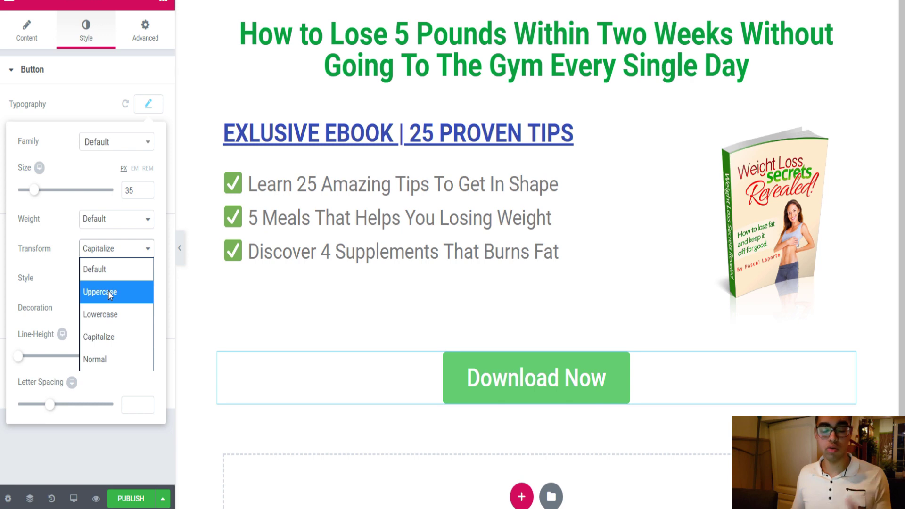
click(108, 291)
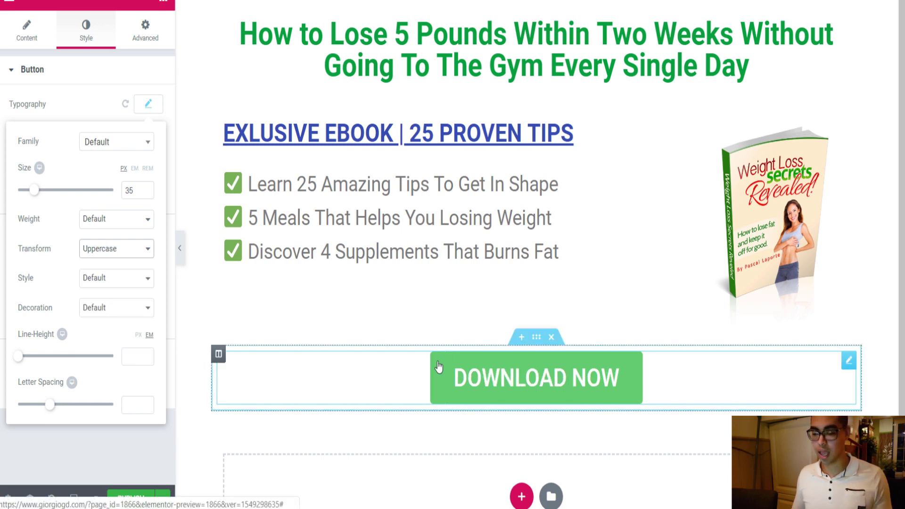
- Set the Download Now button's background color to the blue palette swatch #4054b2
click(97, 89)
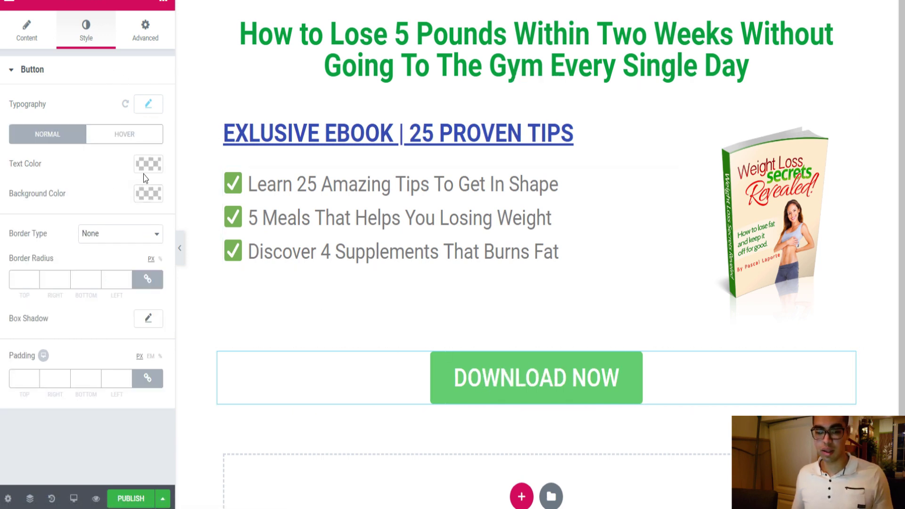
click(147, 193)
click(75, 360)
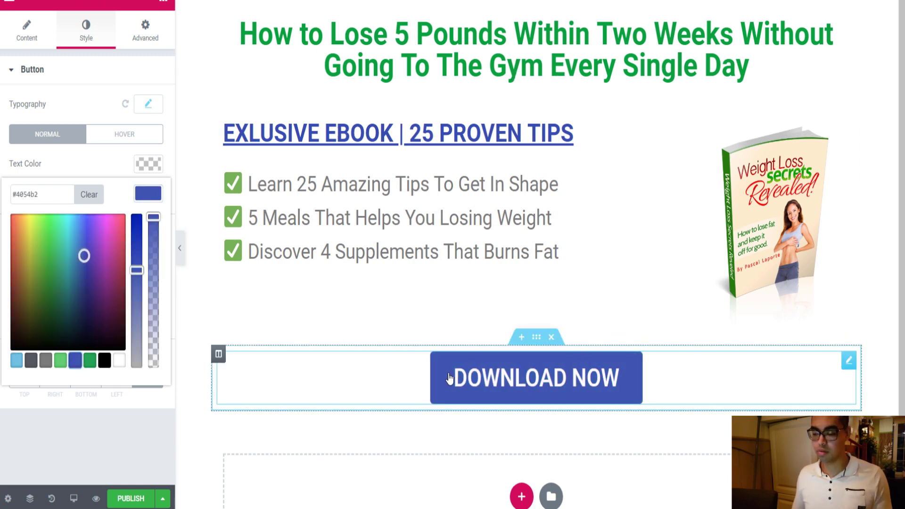
- Add an Image widget below the Download Now button and insert arrow-red-5.png from the media library
click(167, 3)
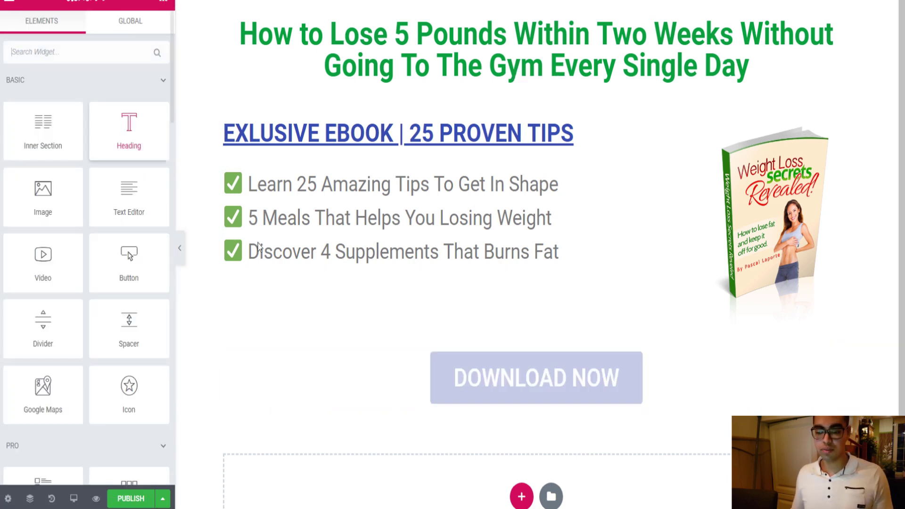
scroll(471, 327, down, 2)
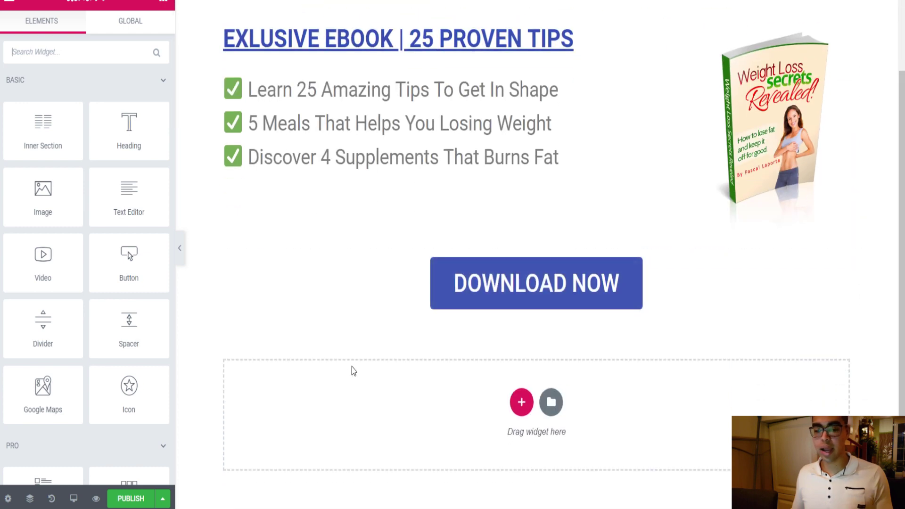
scroll(347, 356, up, 2)
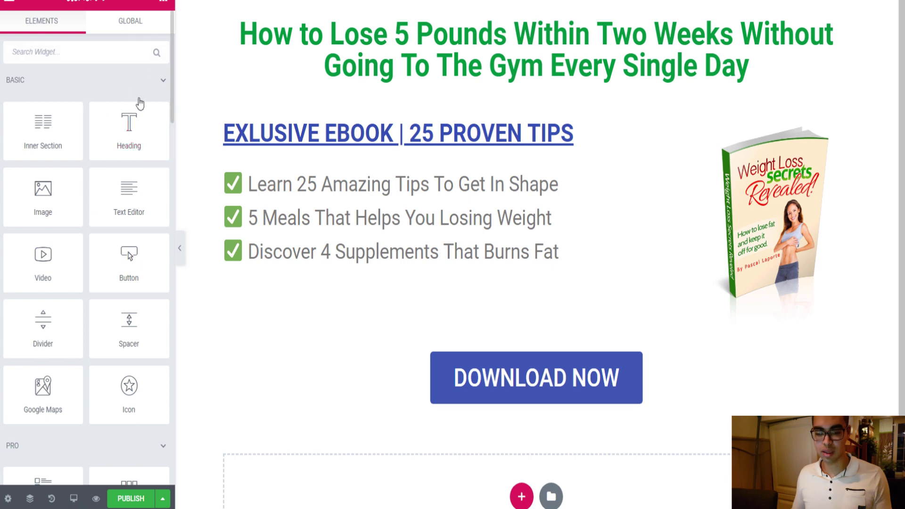
drag(50, 204, 500, 475)
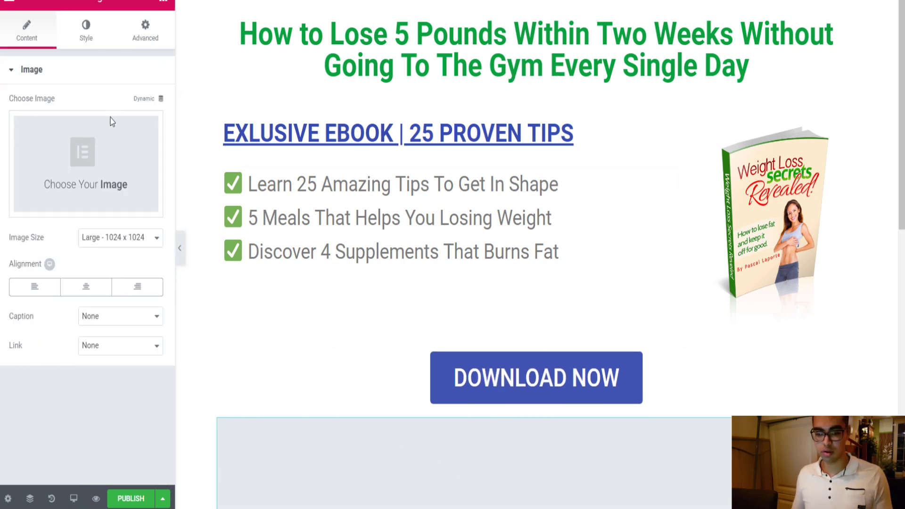
click(113, 167)
click(215, 161)
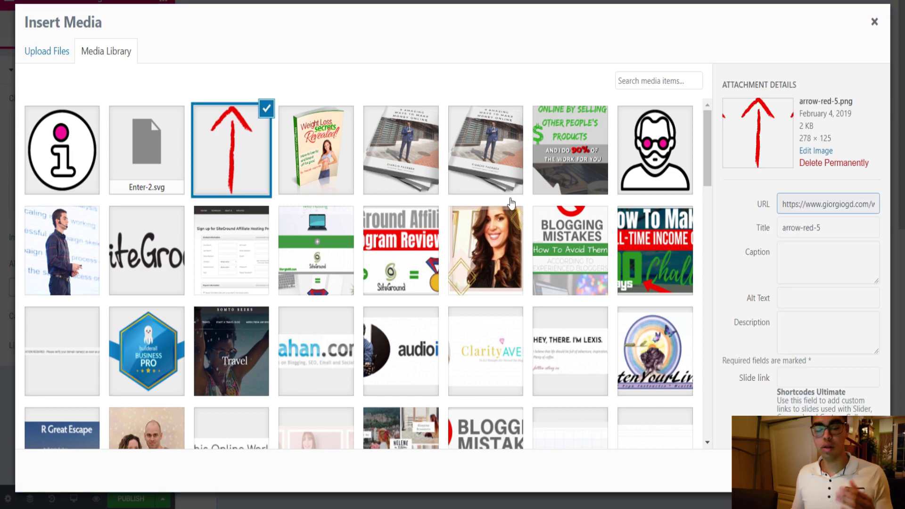
click(848, 471)
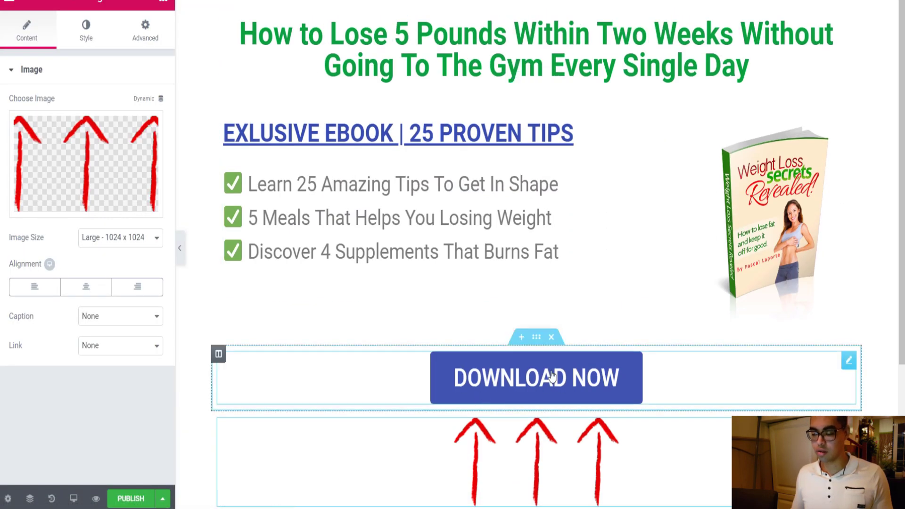
click(180, 248)
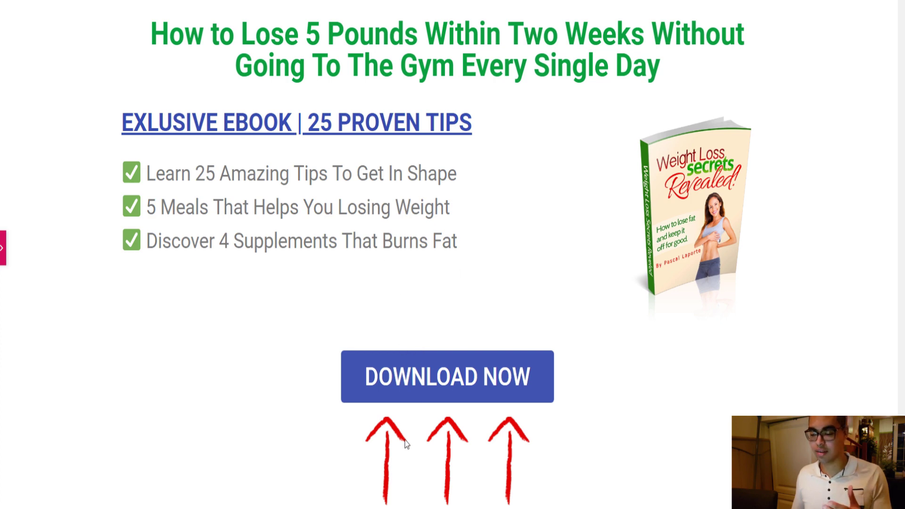
click(3, 248)
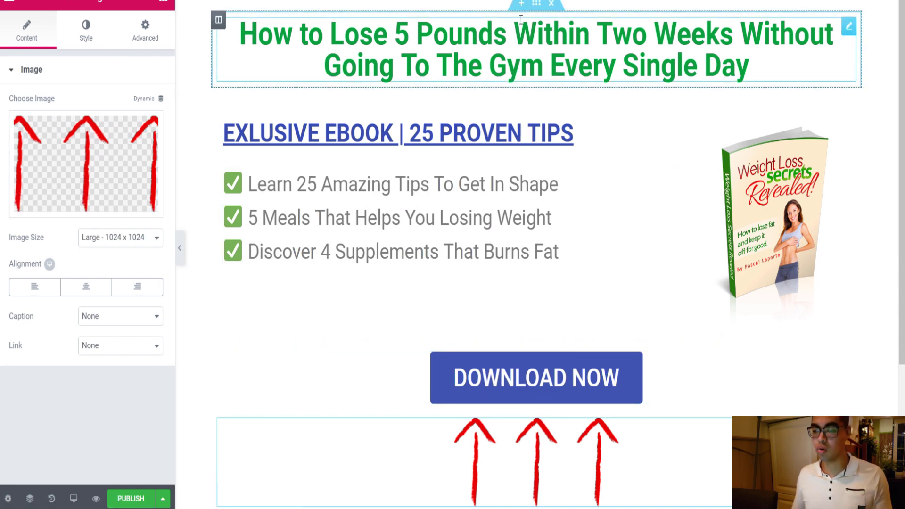
- Add a Text Editor widget above the green headline
click(164, 4)
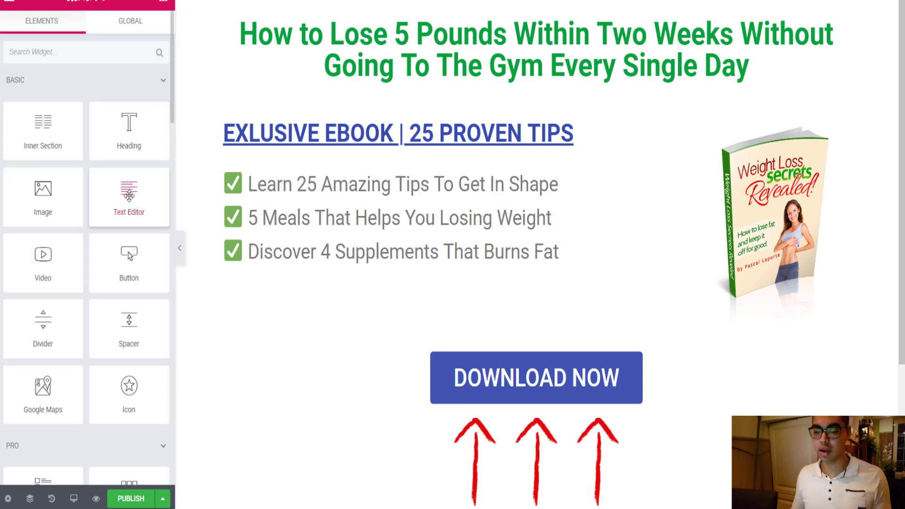
drag(129, 193, 502, 27)
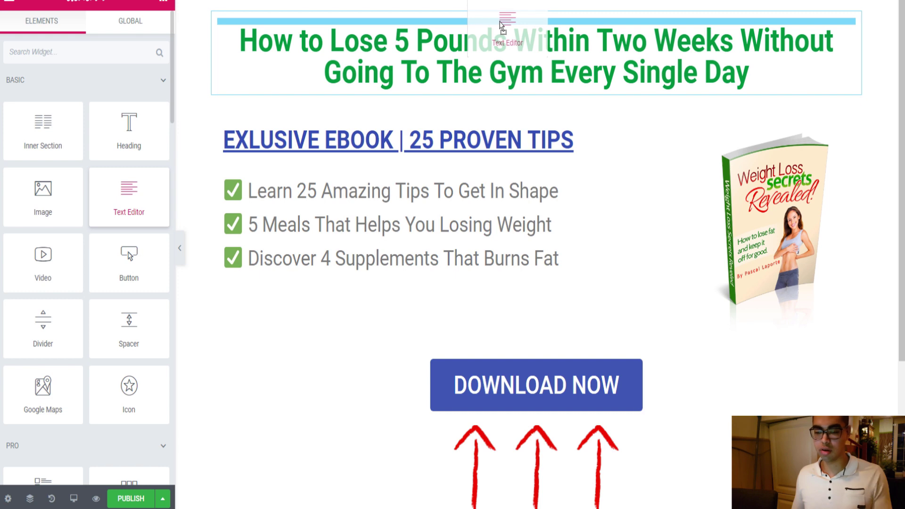
drag(501, 27, 501, 28)
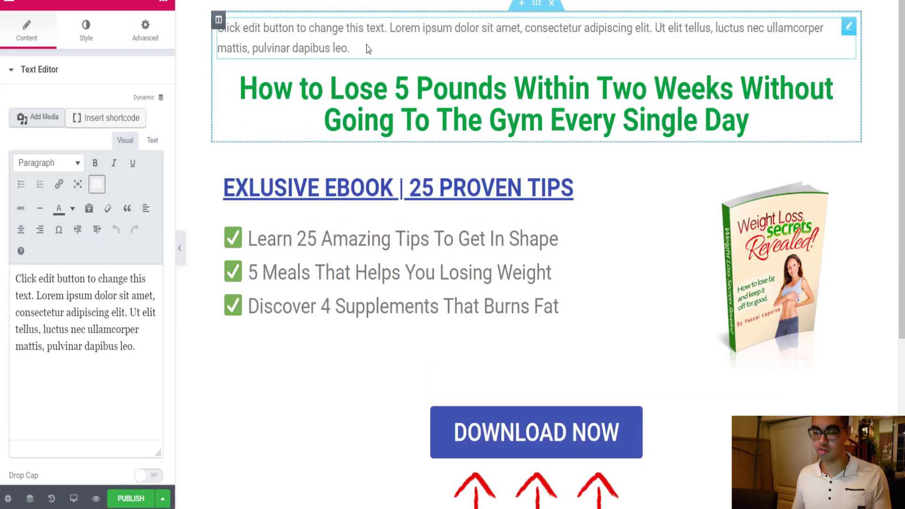
- Replace the placeholder text above the headline with "100% Free Ebook" and center it
drag(141, 346, 16, 276)
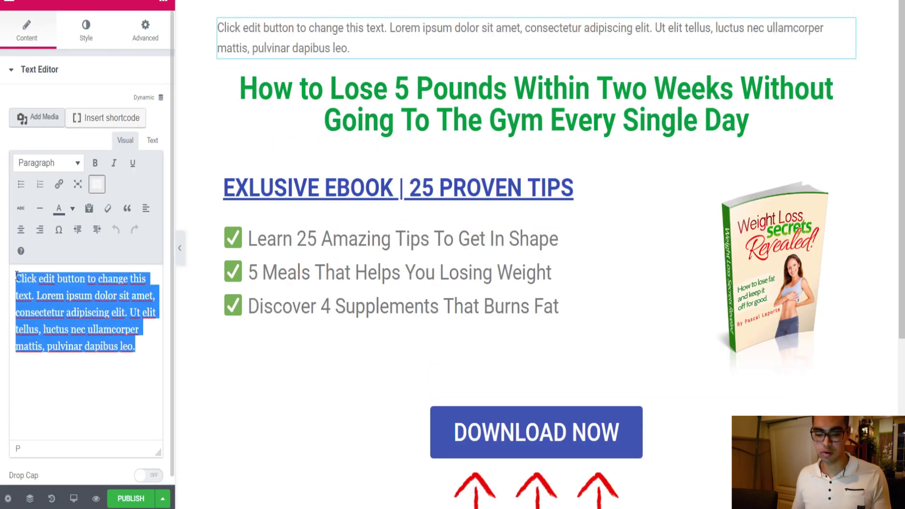
key(BackSpace)
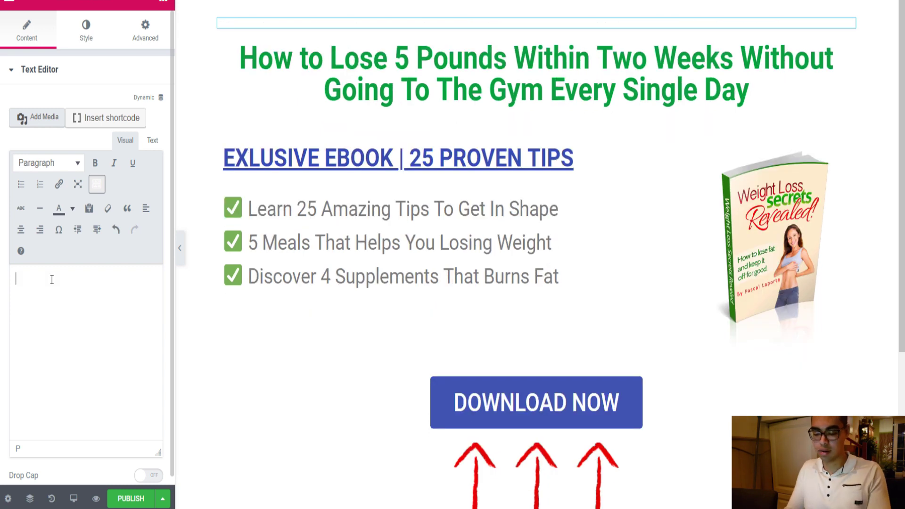
text(100% Fr)
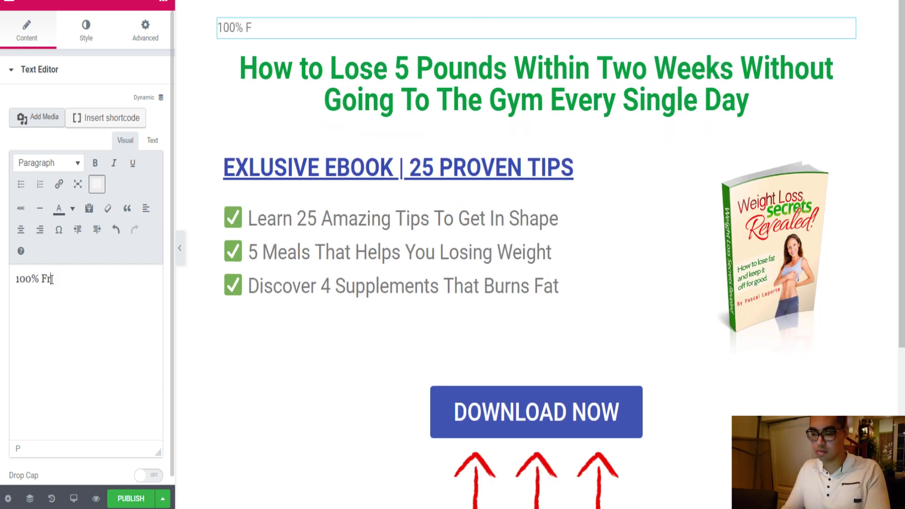
text(ee Ebook)
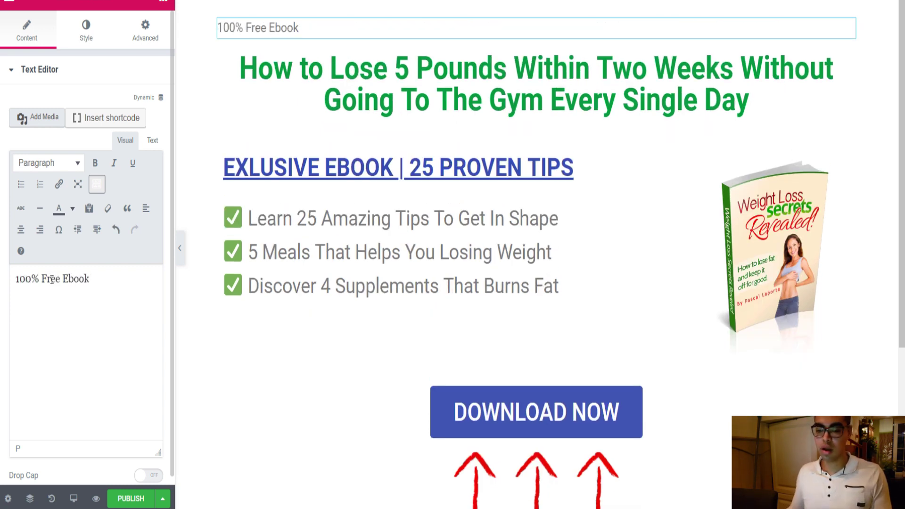
click(21, 230)
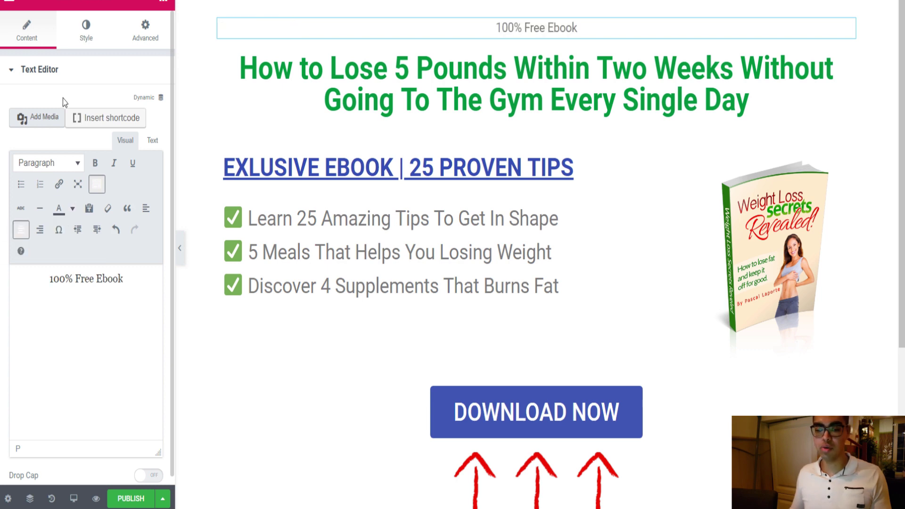
- Set the typography size of the "100% Free Ebook" text to 27 px
click(83, 33)
click(148, 182)
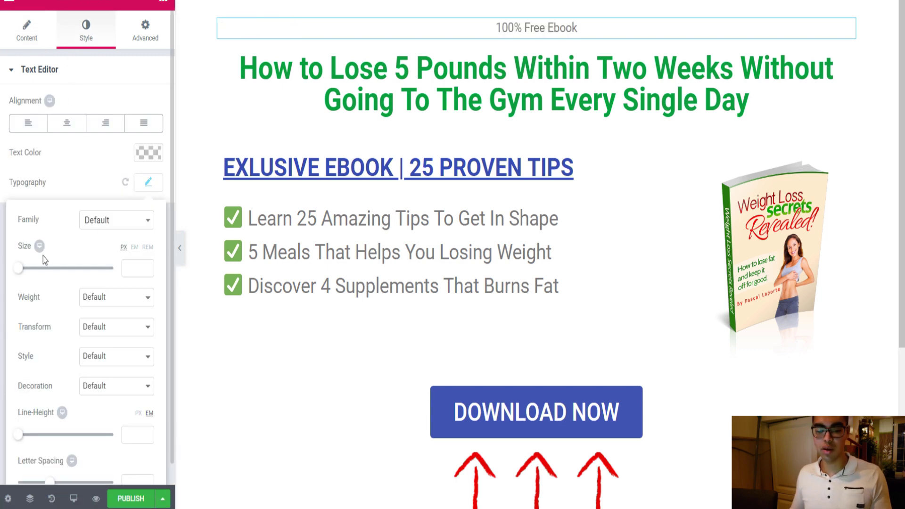
drag(19, 273, 32, 273)
click(83, 47)
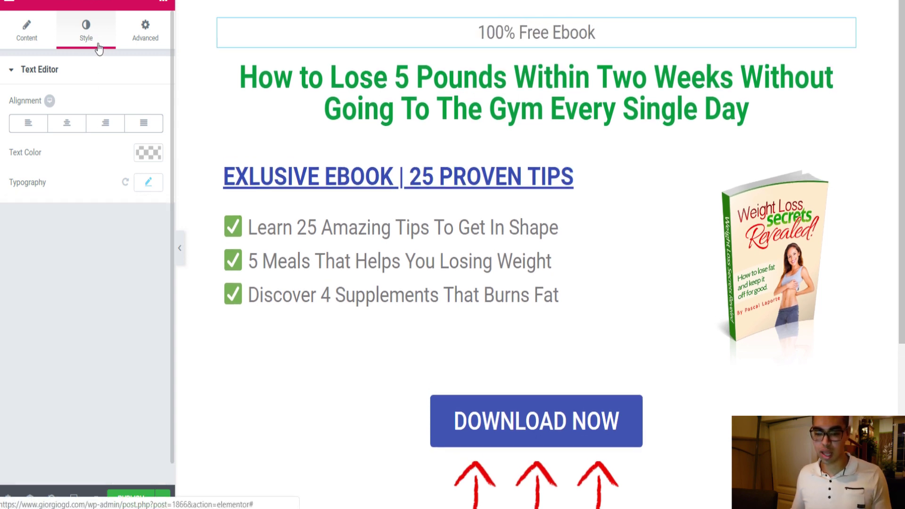
click(151, 186)
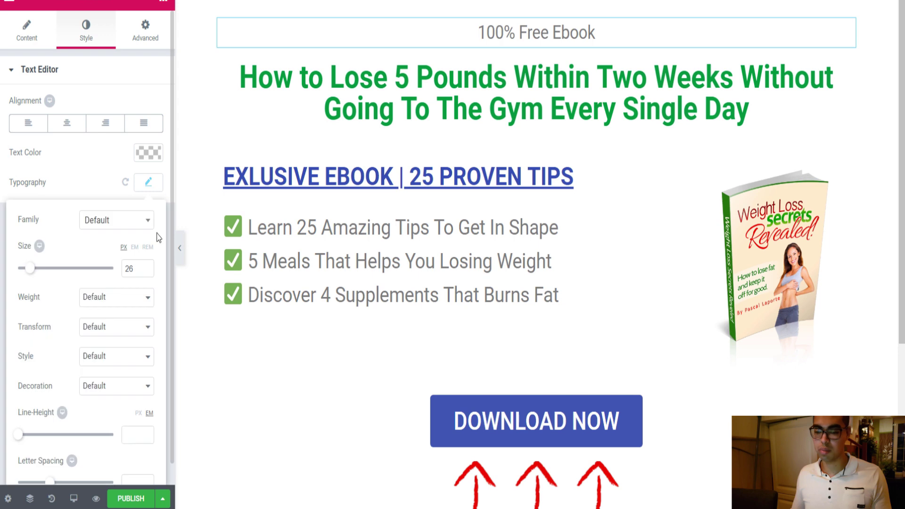
click(146, 267)
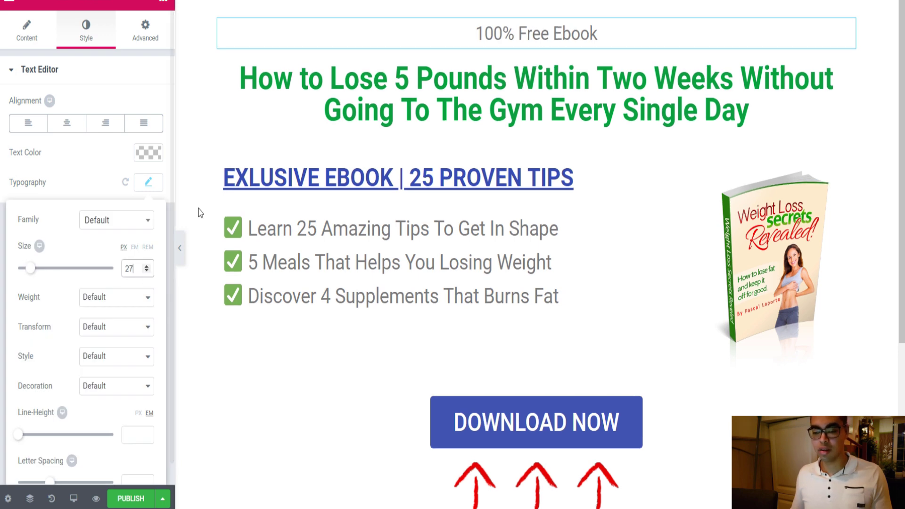
- Preview the landing page without the editing panel and review its layout from the free ebook line to the arrows
click(180, 248)
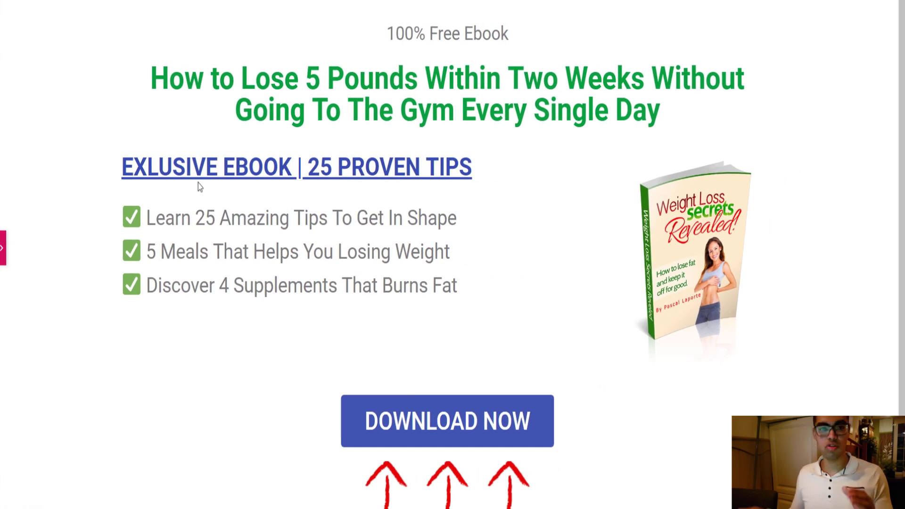
scroll(198, 183, down, 1)
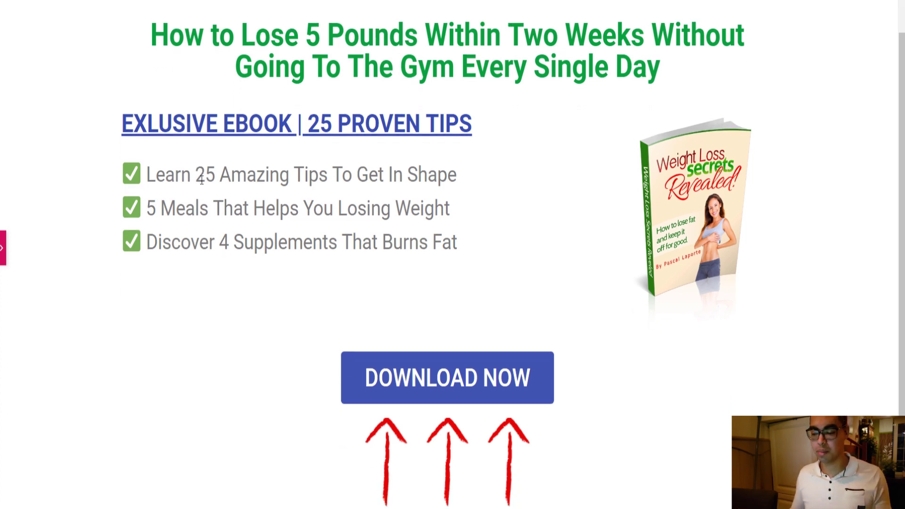
scroll(251, 177, up, 1)
scroll(390, 150, down, 1)
scroll(421, 151, up, 1)
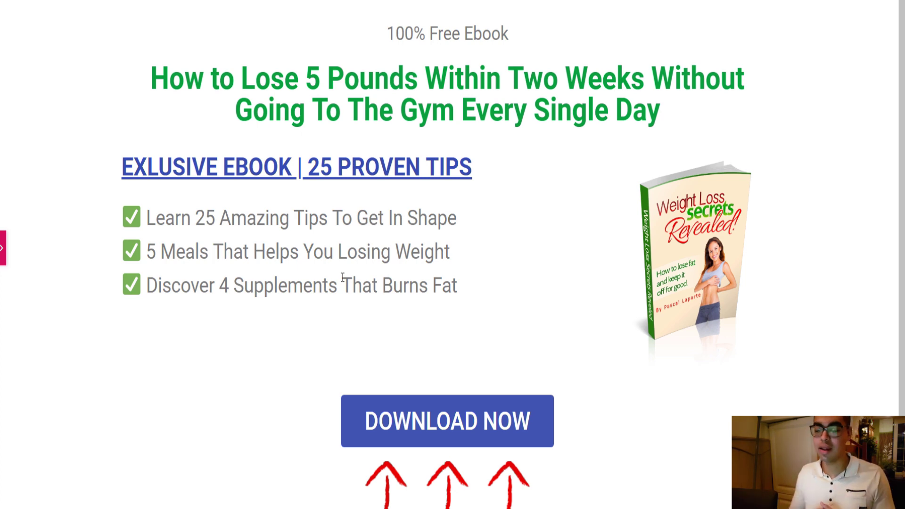
scroll(612, 287, down, 1)
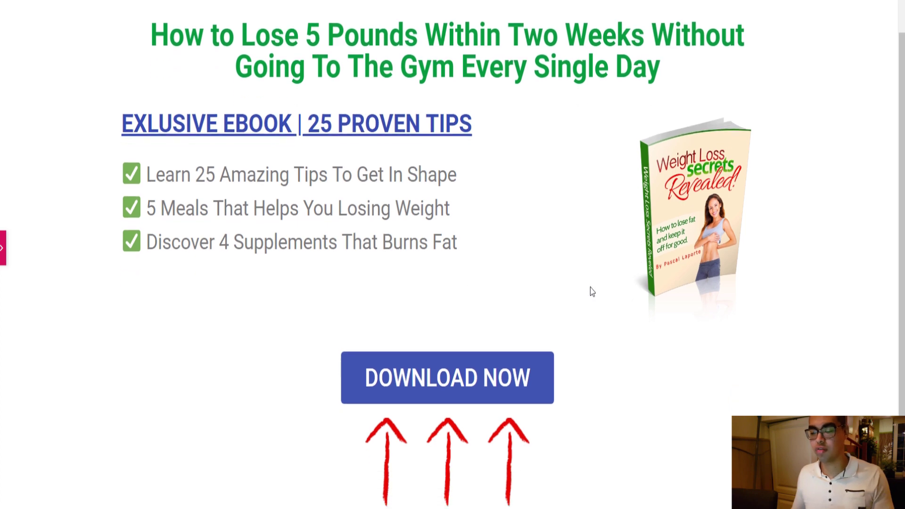
scroll(454, 290, up, 1)
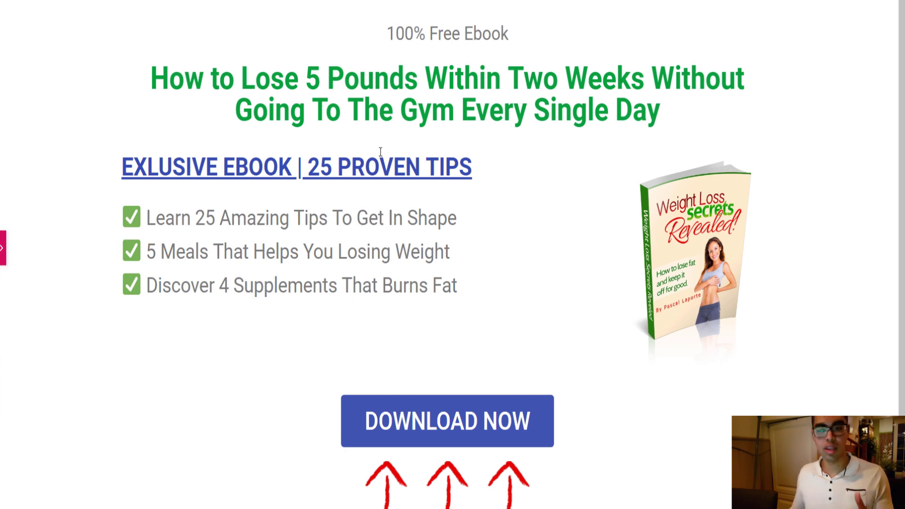
scroll(306, 305, down, 1)
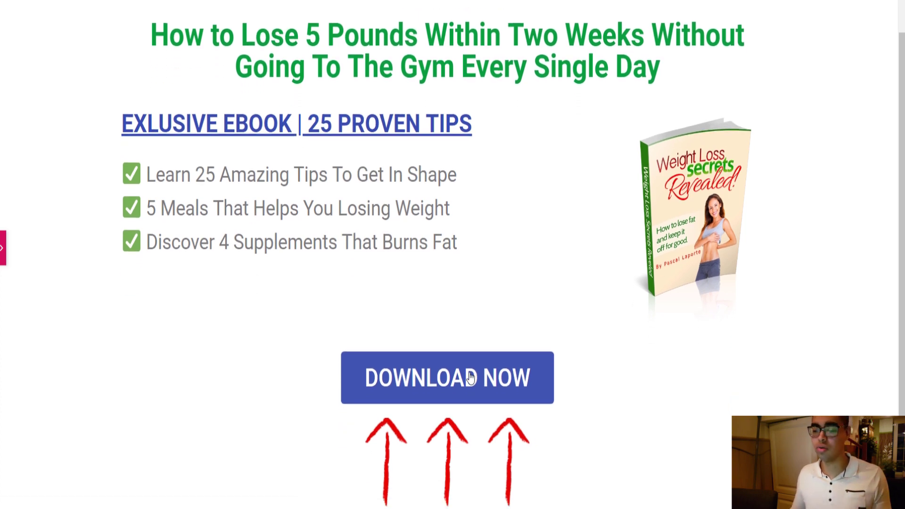
scroll(317, 321, up, 1)
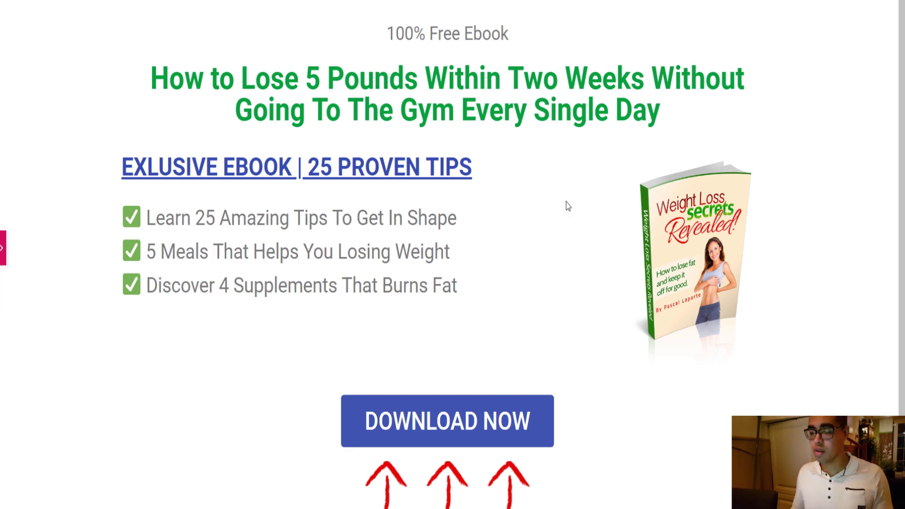
scroll(448, 135, down, 1)
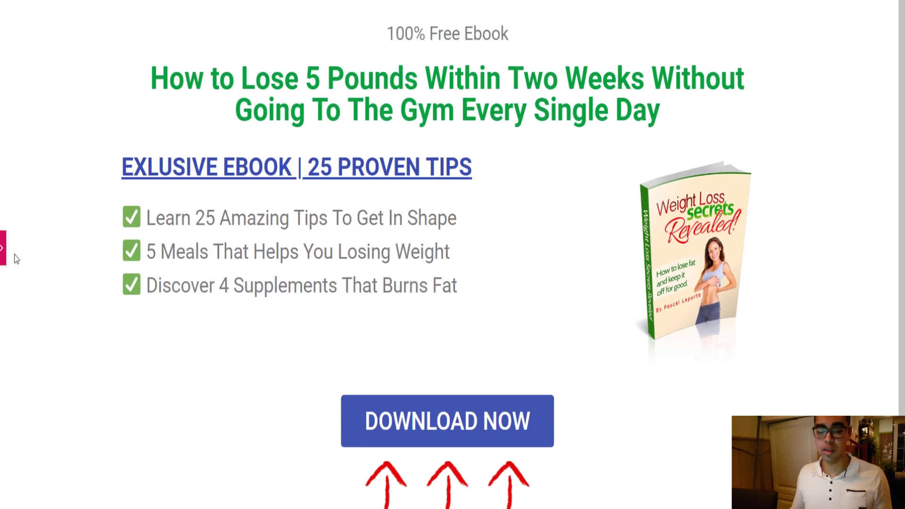
- Publish the landing page and select the Download Now button
click(3, 259)
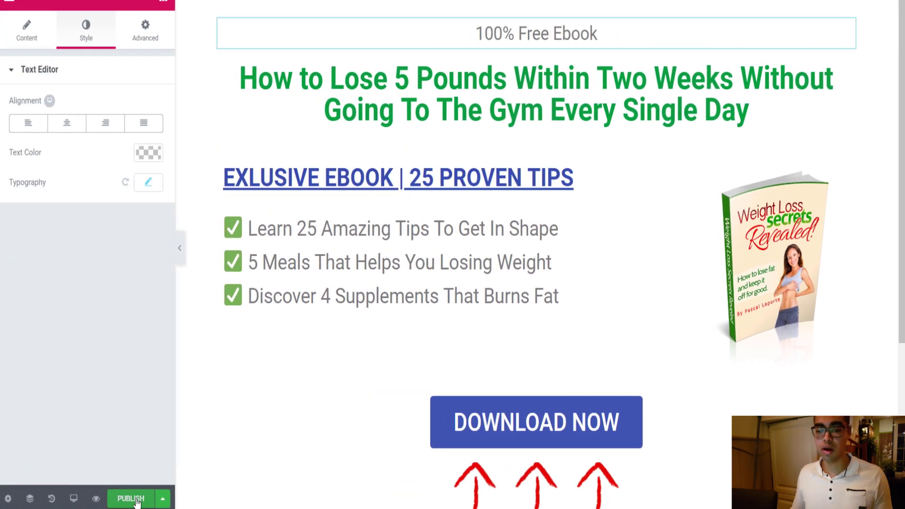
click(136, 501)
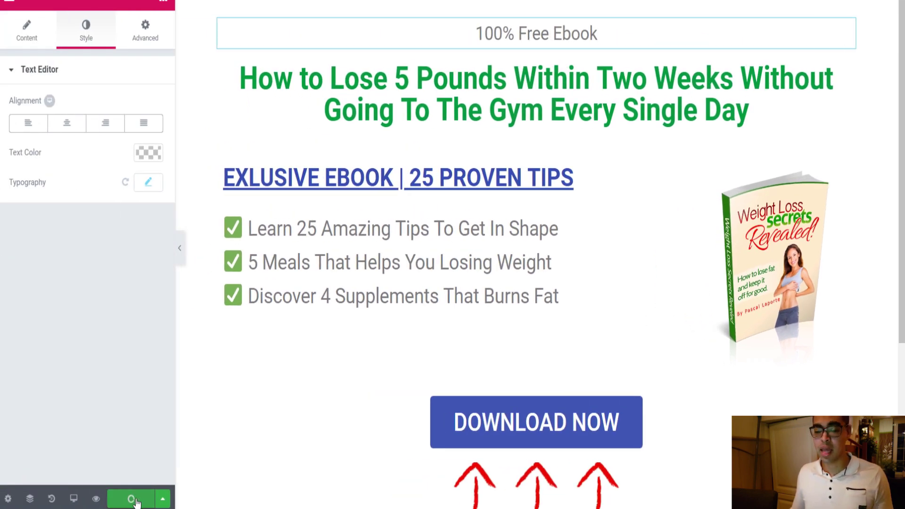
click(476, 421)
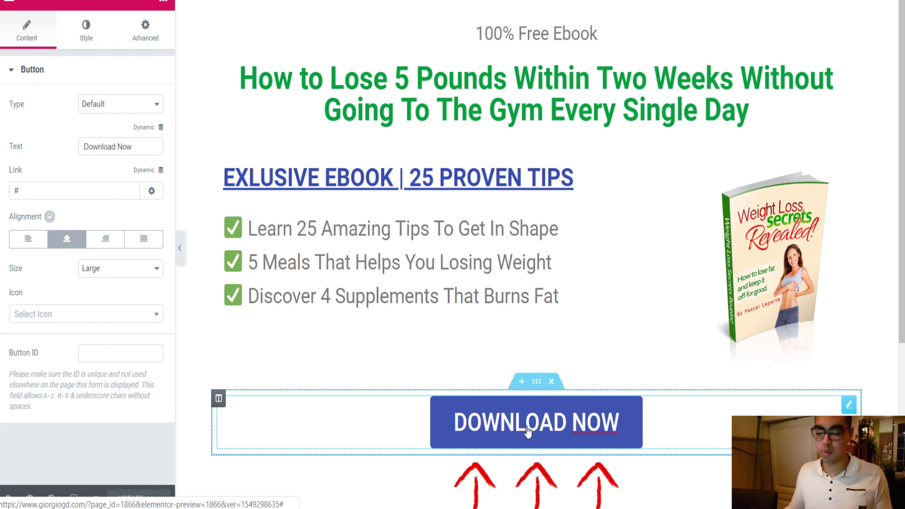
- Leave the page editor for the WordPress dashboard and open the list of popup templates
click(17, 6)
click(107, 356)
mouse_move(49, 267)
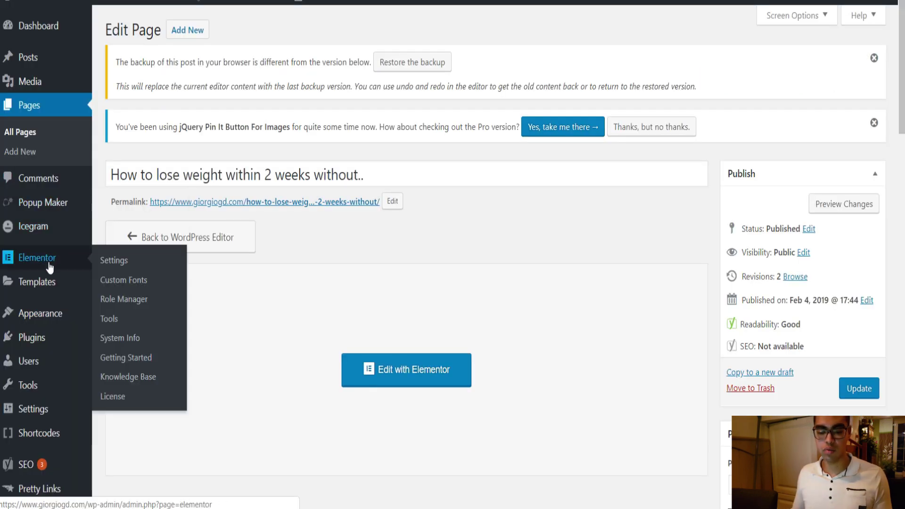
mouse_move(44, 289)
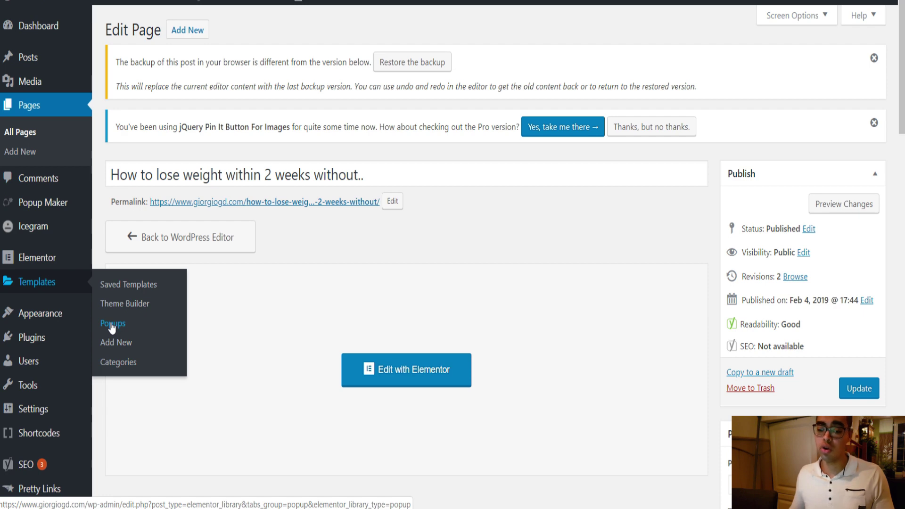
click(112, 325)
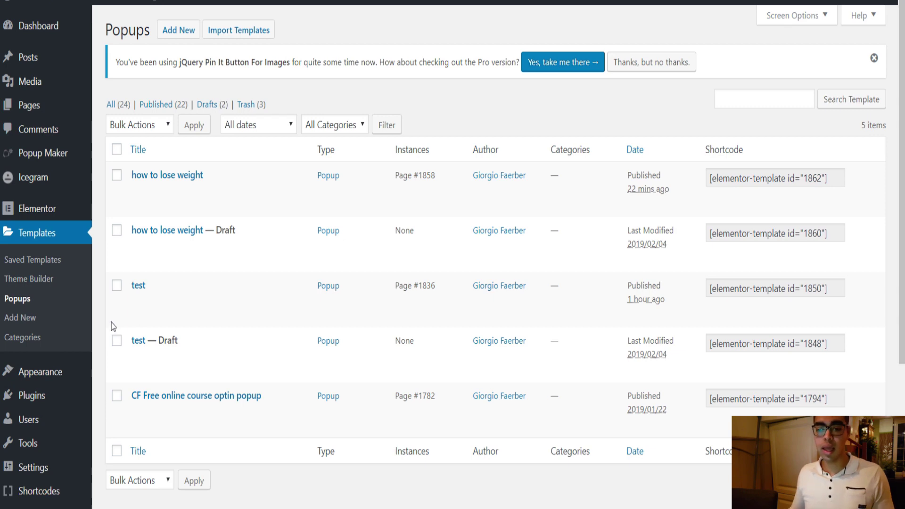
- Create a new Popup template named "how to lose weight test"
click(185, 32)
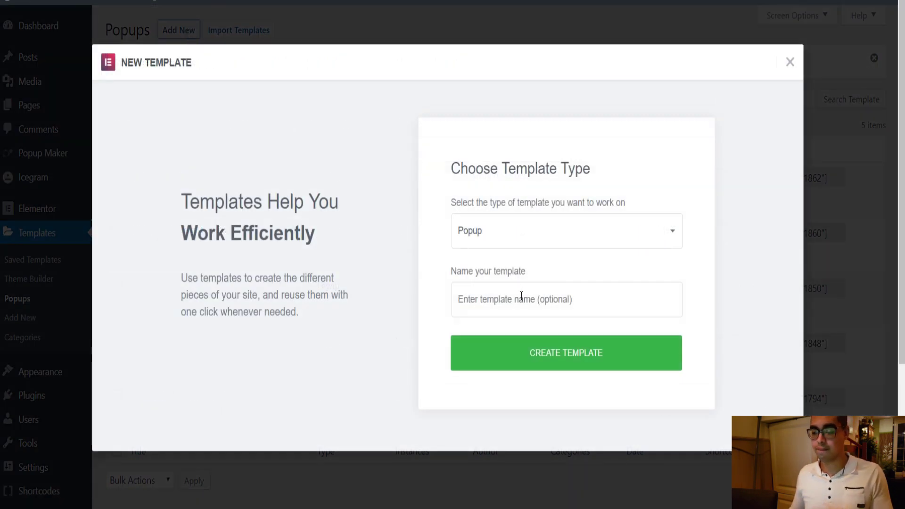
click(521, 297)
text(how to)
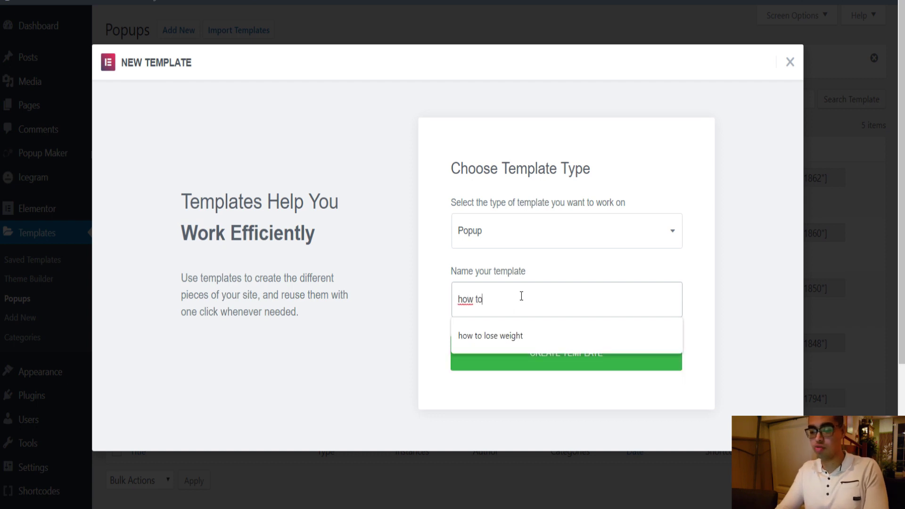
text( lose weight)
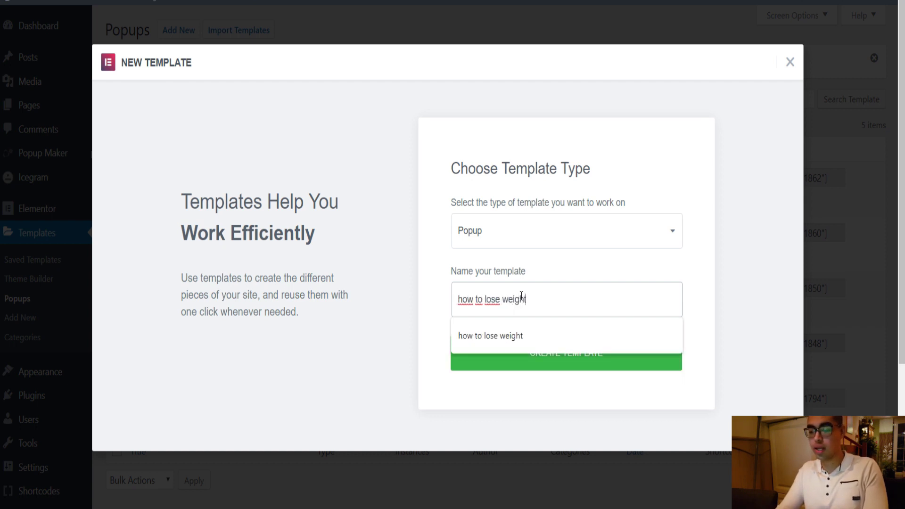
text( test)
click(533, 357)
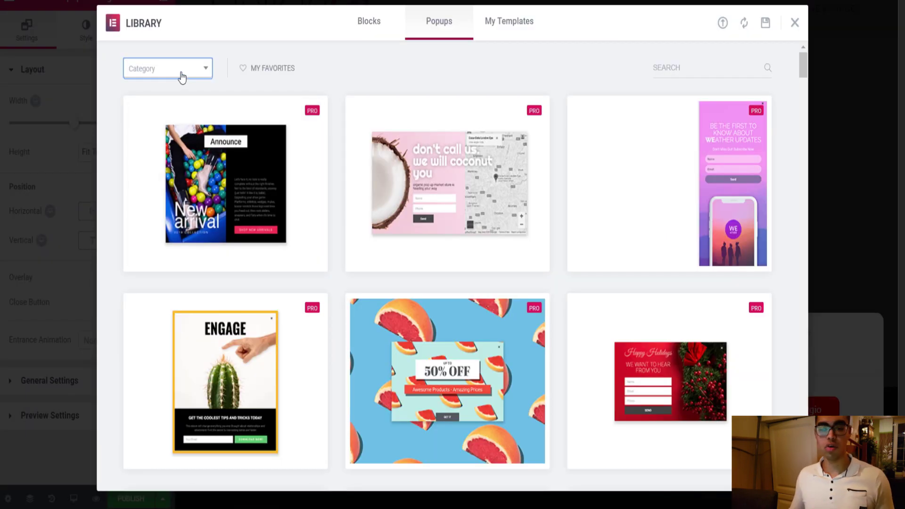
- Filter the popup library by the Full Screen category and insert the "Join the Club!" template
click(206, 73)
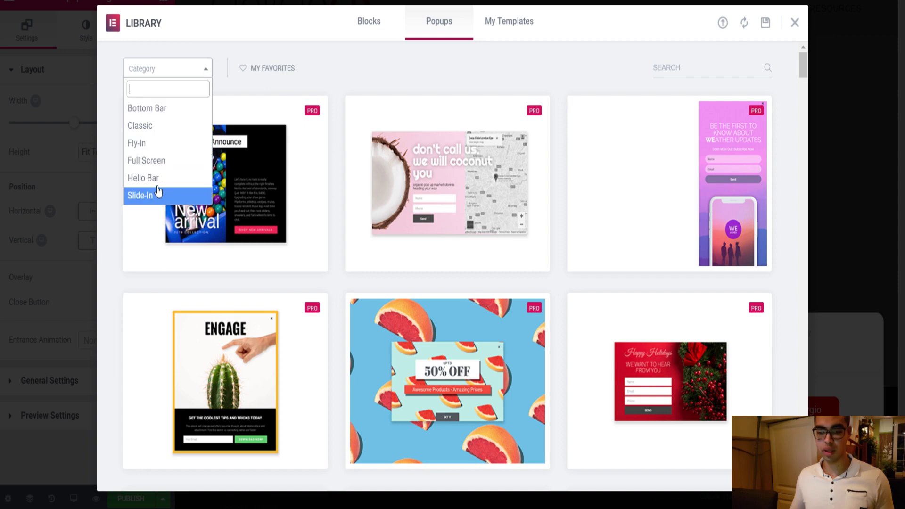
click(154, 164)
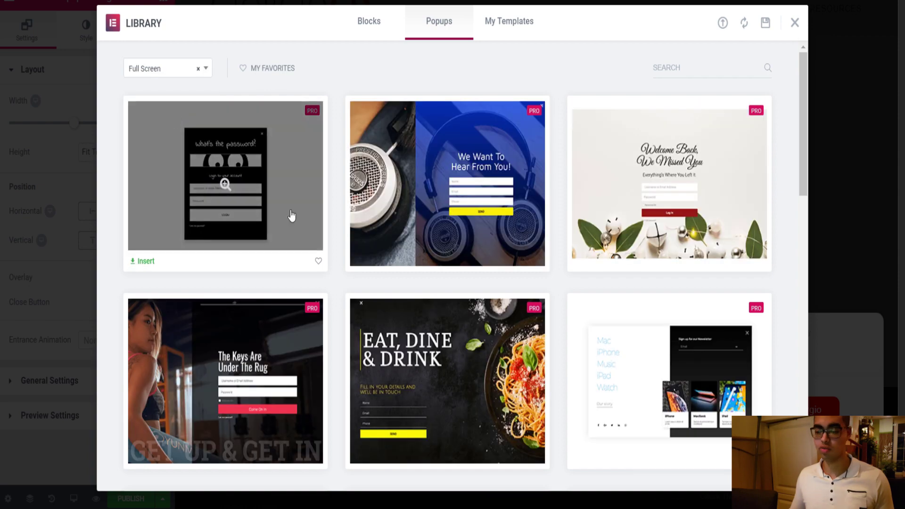
scroll(303, 233, down, 2)
scroll(303, 232, down, 9)
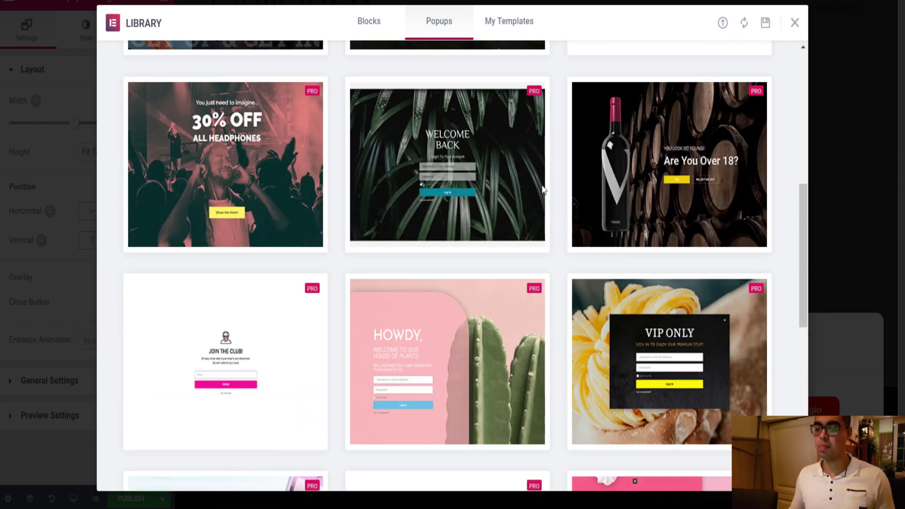
scroll(458, 225, down, 3)
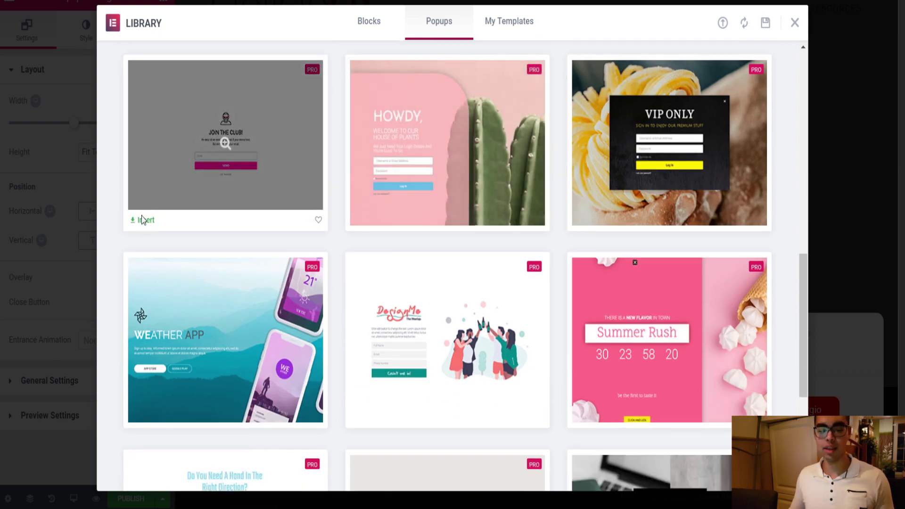
click(140, 222)
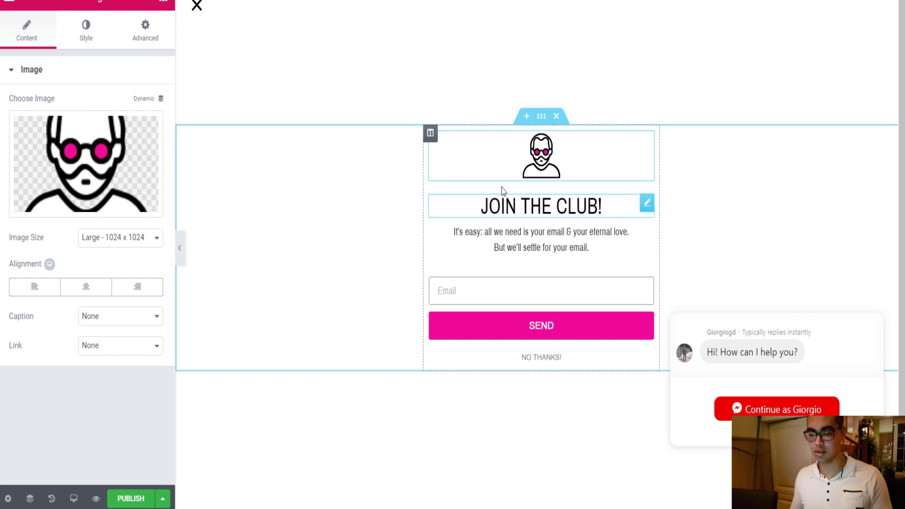
- Remove the popup's image and description text, and change its heading to "Where should we send the ebook?"
click(84, 201)
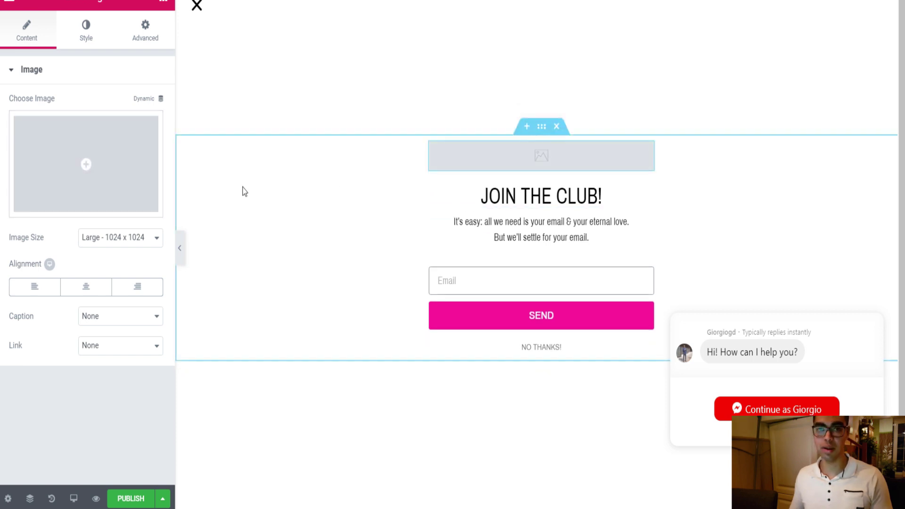
click(519, 227)
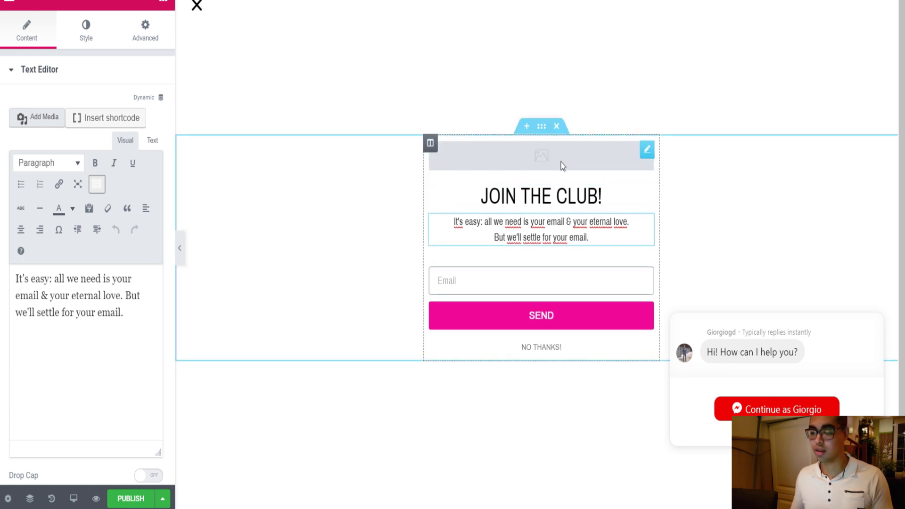
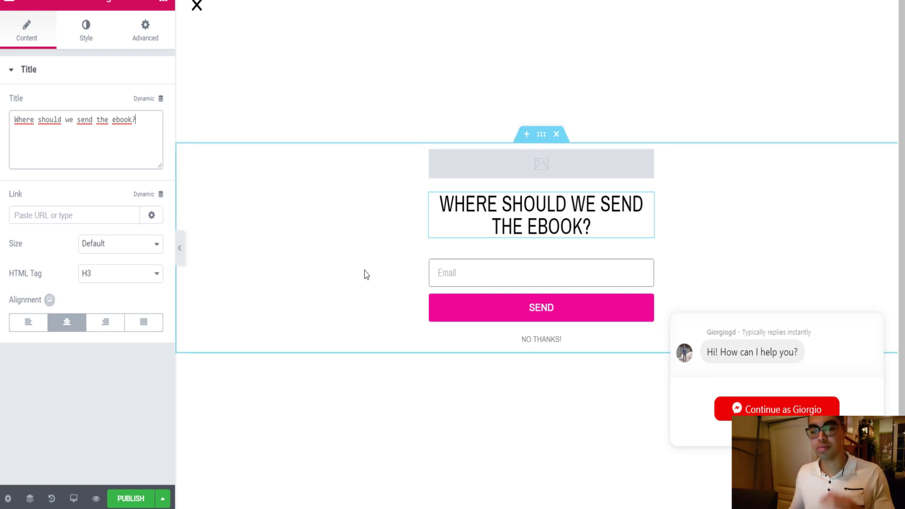
- Add a second text field to the popup's email form and label it "Name"
click(476, 281)
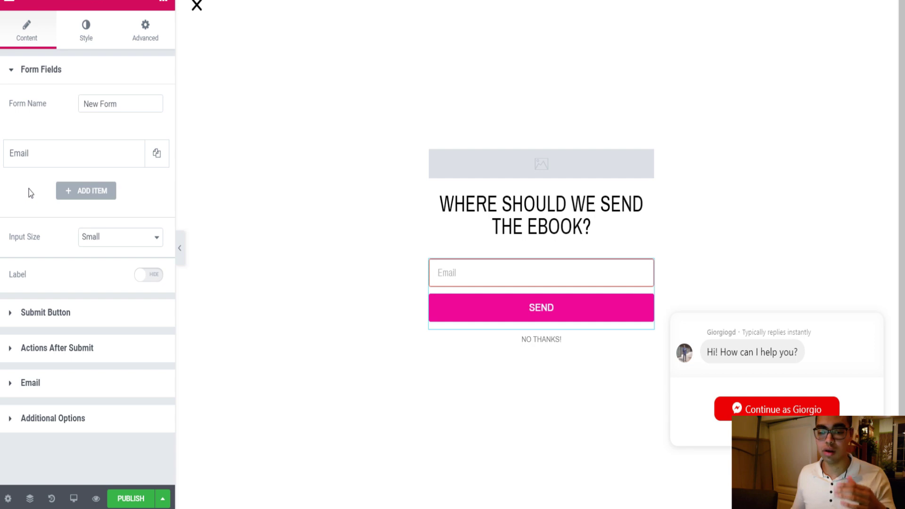
click(94, 196)
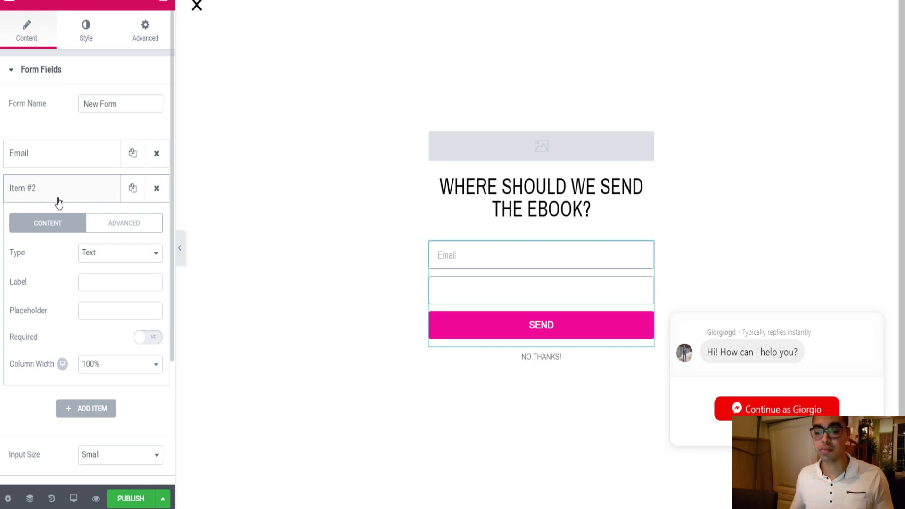
click(57, 199)
click(58, 199)
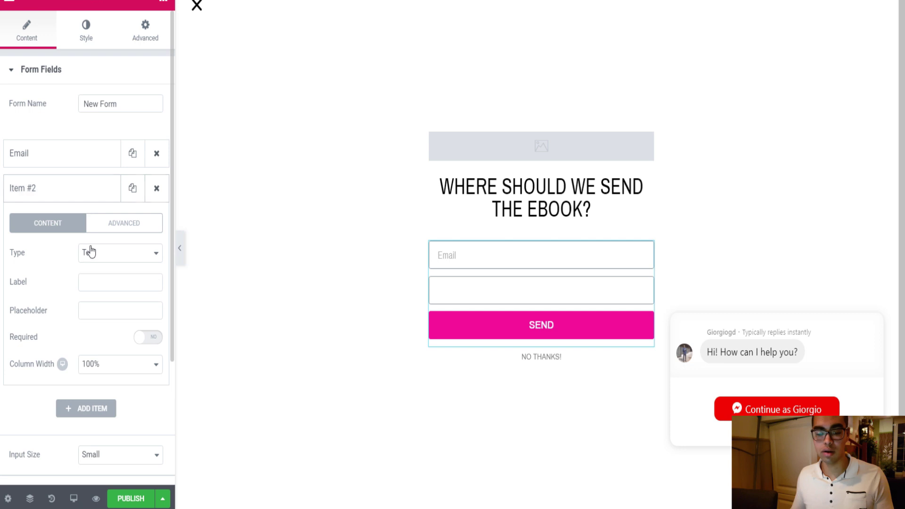
click(102, 279)
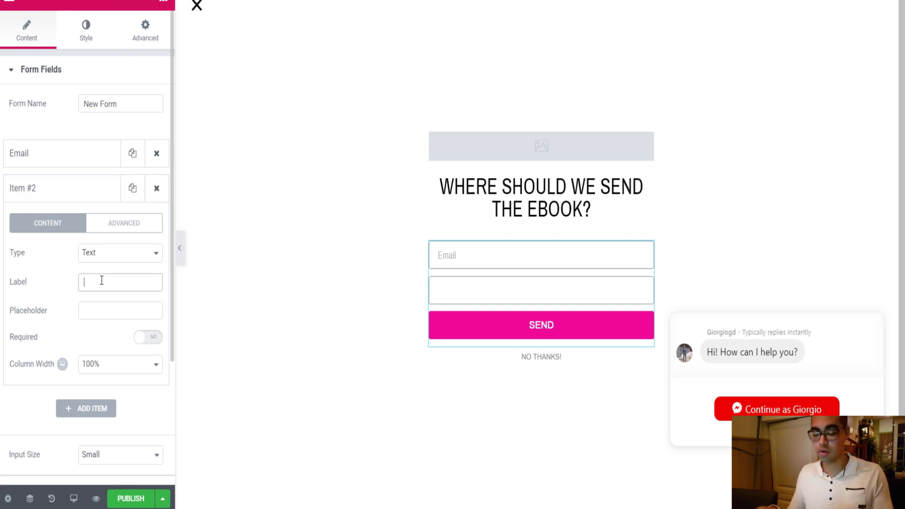
text(Name)
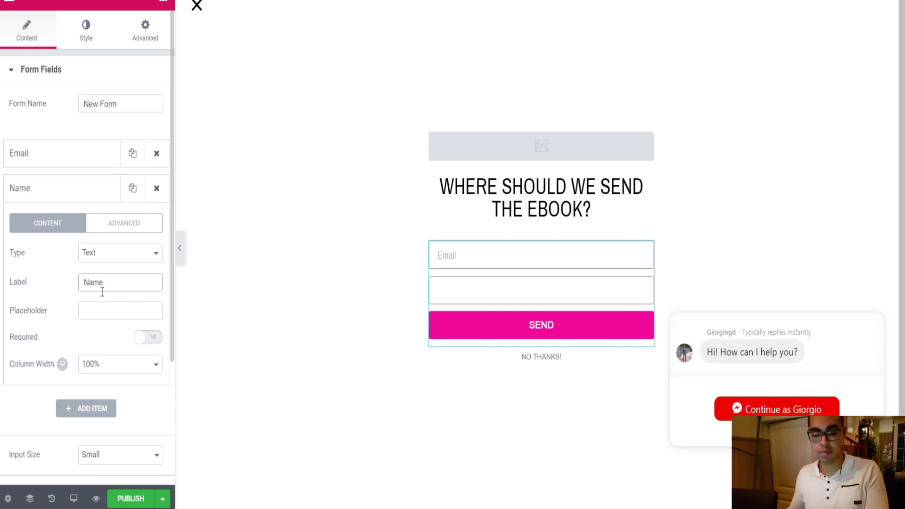
- Give the new field the placeholder "Name", make it required and move it above the Email field
click(103, 315)
text(Name)
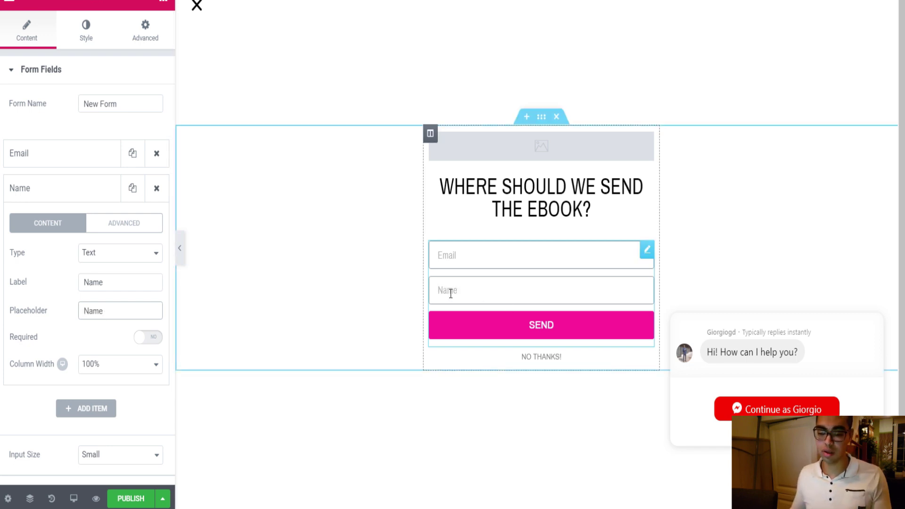
click(148, 339)
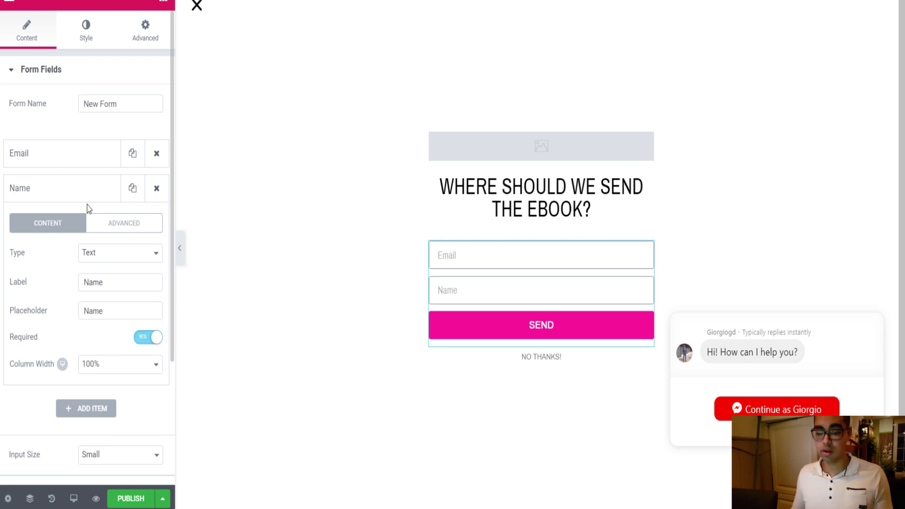
drag(23, 192, 22, 151)
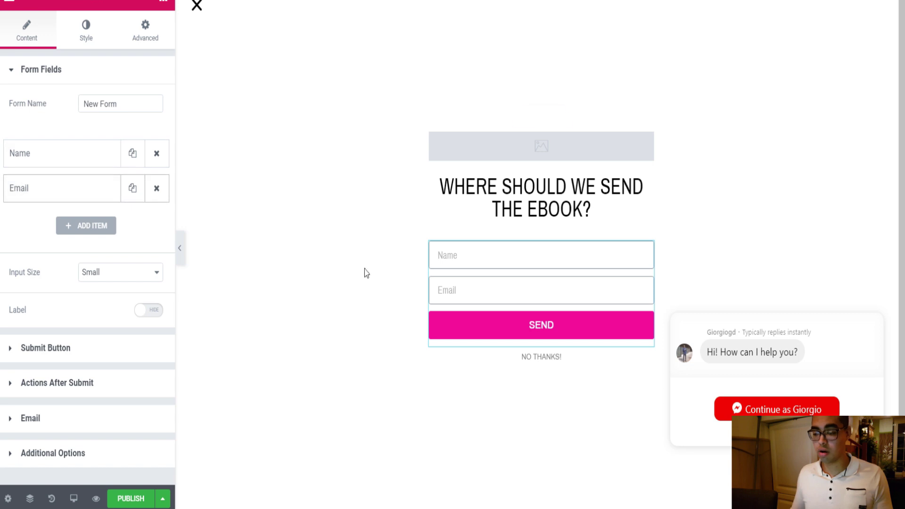
- Change the form's submit button text to "Download Now" and set its size to Medium
click(40, 348)
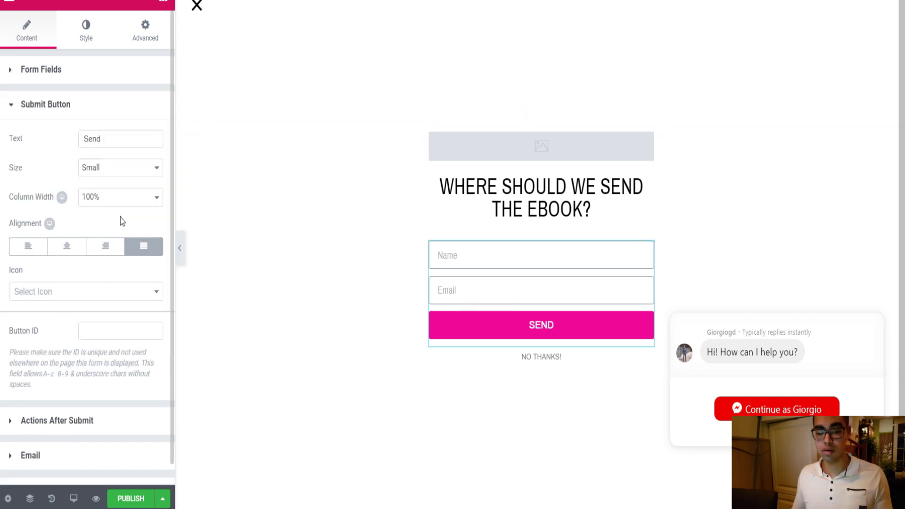
double_click(115, 138)
text(Download Now)
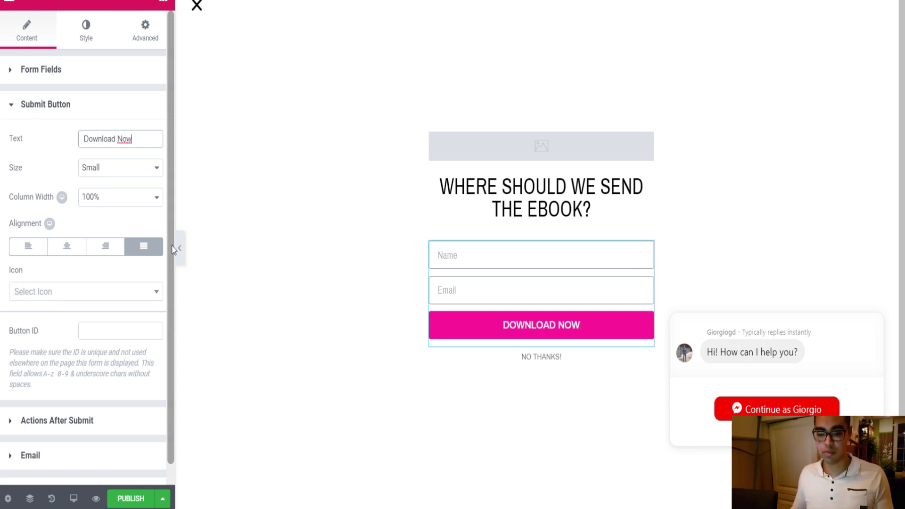
click(135, 169)
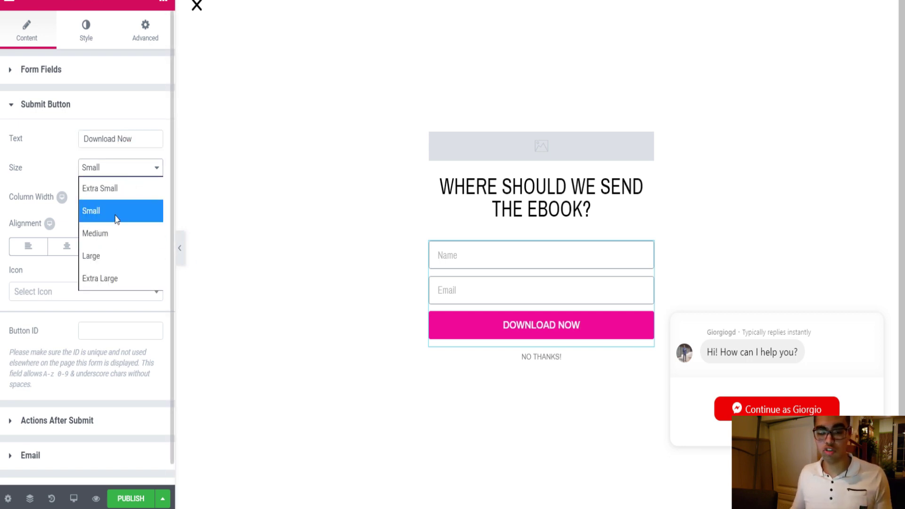
click(106, 238)
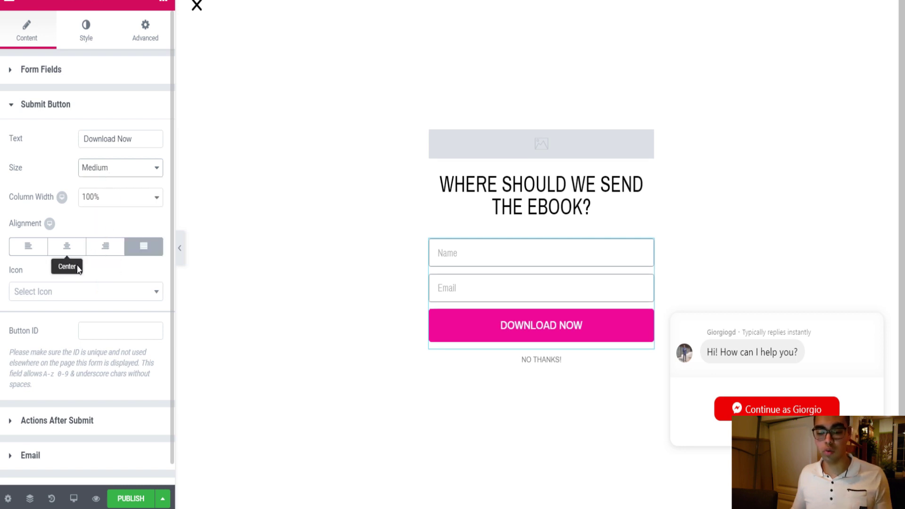
- Add GetResponse as the form's action after submit
scroll(91, 330, down, 1)
click(29, 83)
click(14, 149)
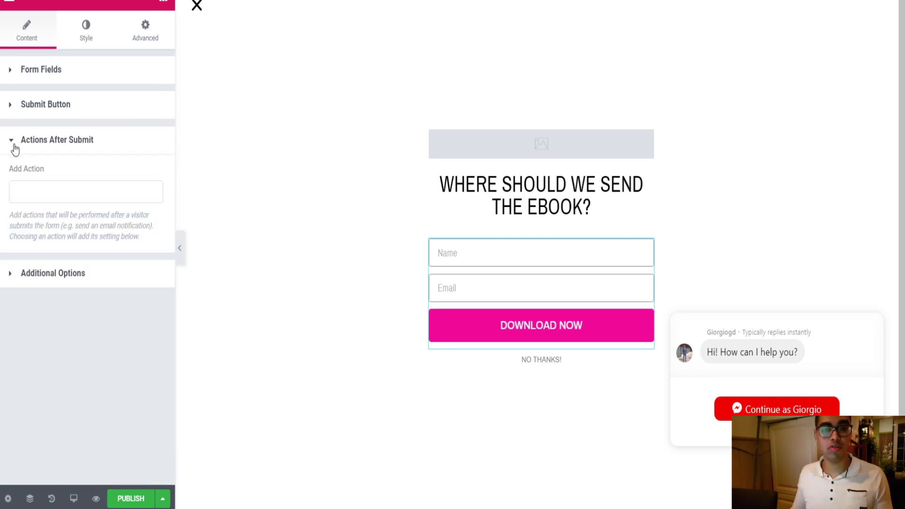
click(49, 192)
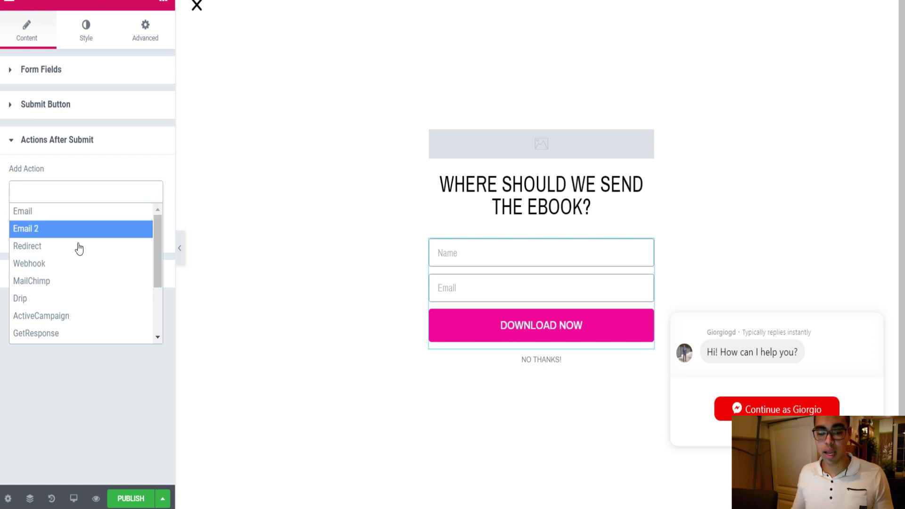
scroll(77, 264, down, 3)
click(54, 257)
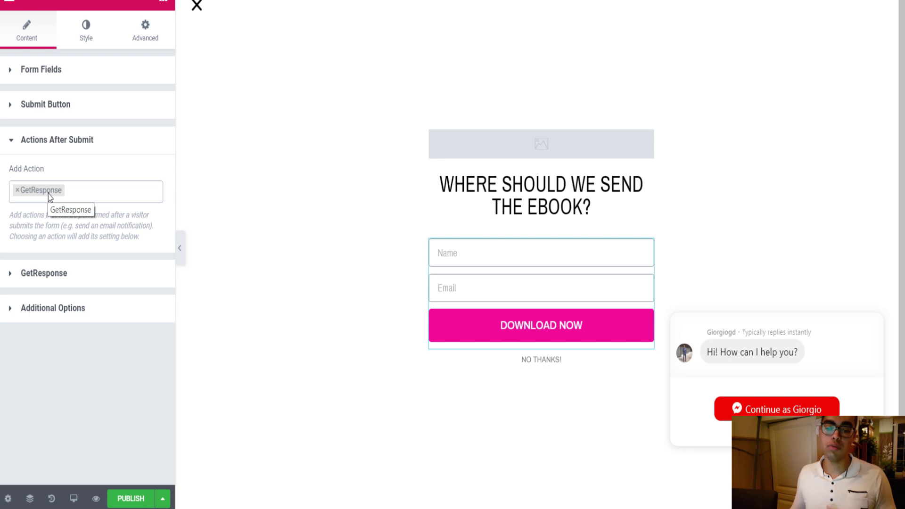
- Remove GetResponse from the form's after-submit actions and add it again
click(66, 193)
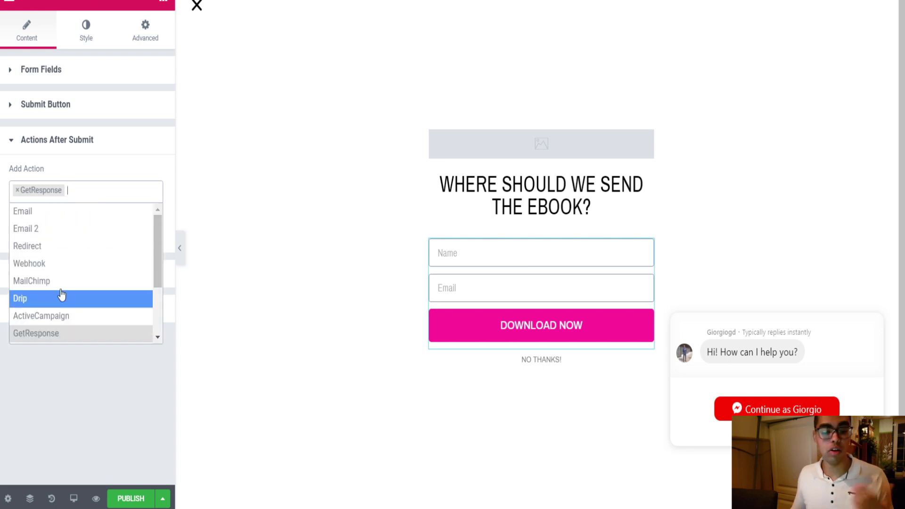
click(52, 334)
click(76, 202)
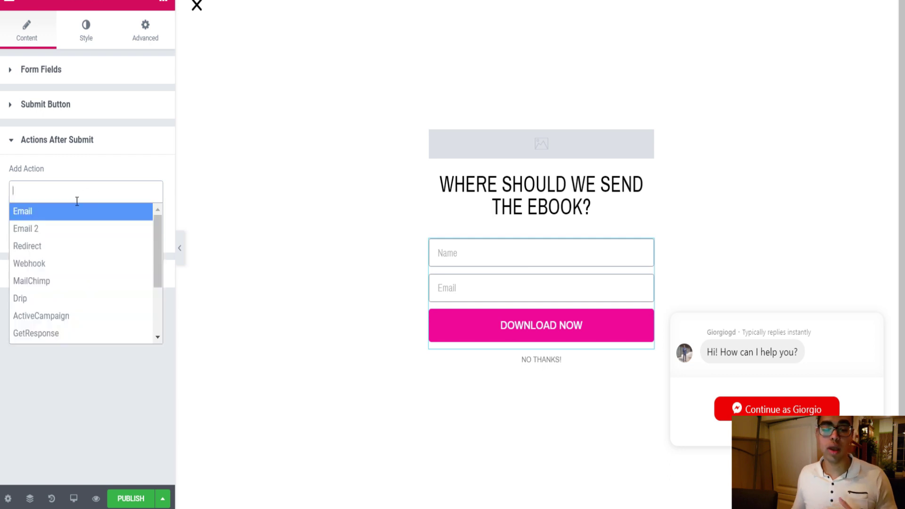
scroll(68, 282, down, 3)
click(69, 268)
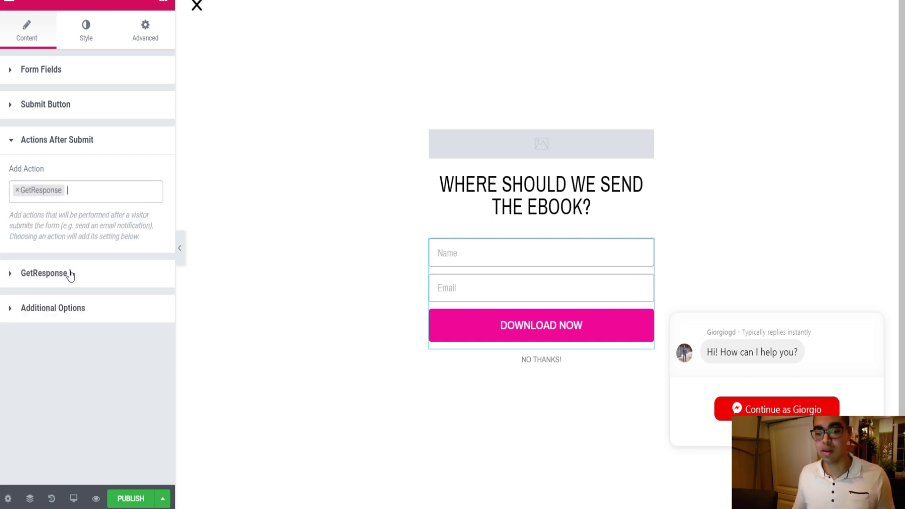
- Set the GetResponse integration's API key source to Custom
click(65, 273)
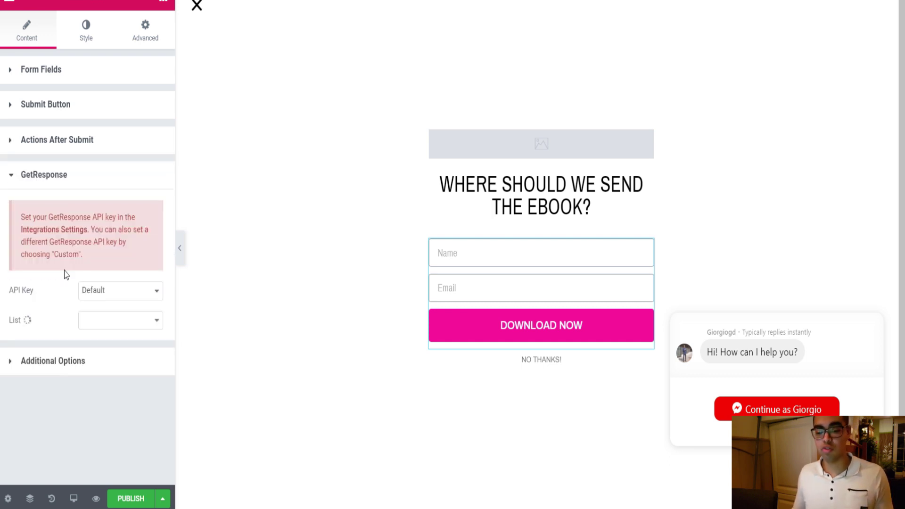
click(116, 293)
click(112, 334)
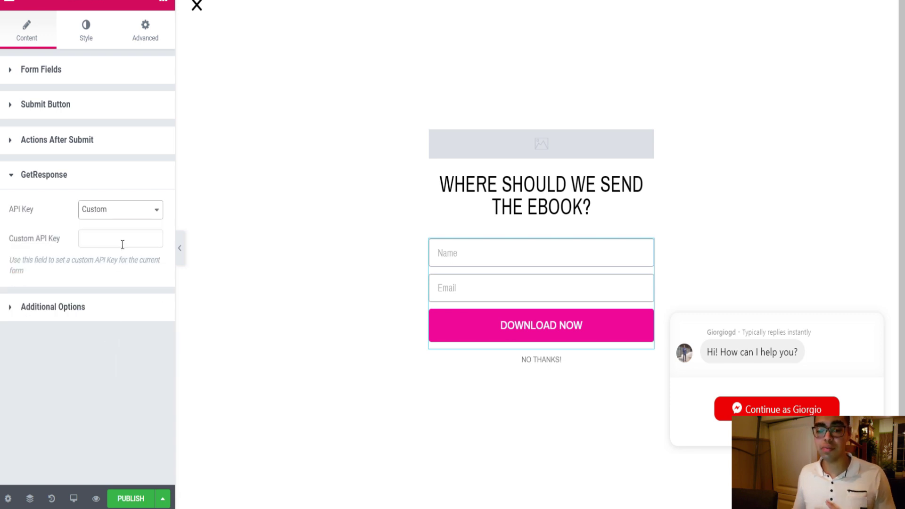
- Add Redirect to the form's actions after submit and open its Redirect To address for editing
click(122, 244)
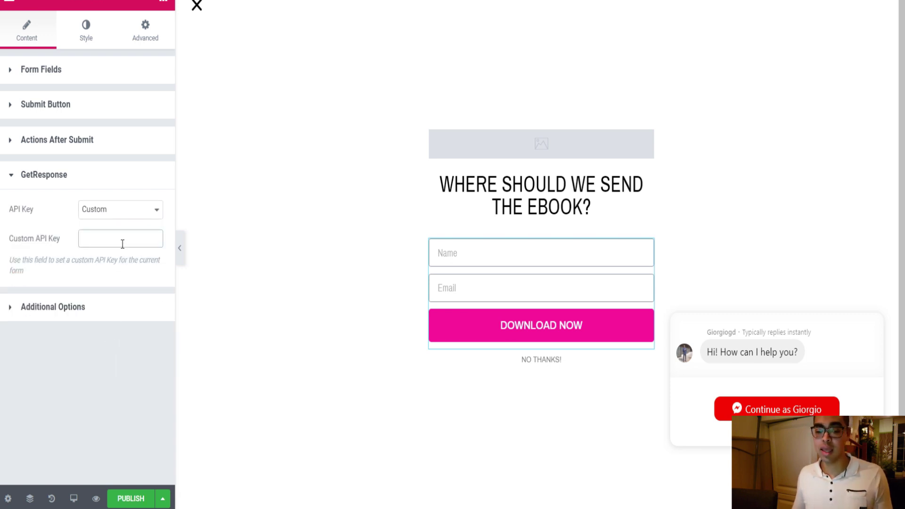
click(62, 141)
click(95, 191)
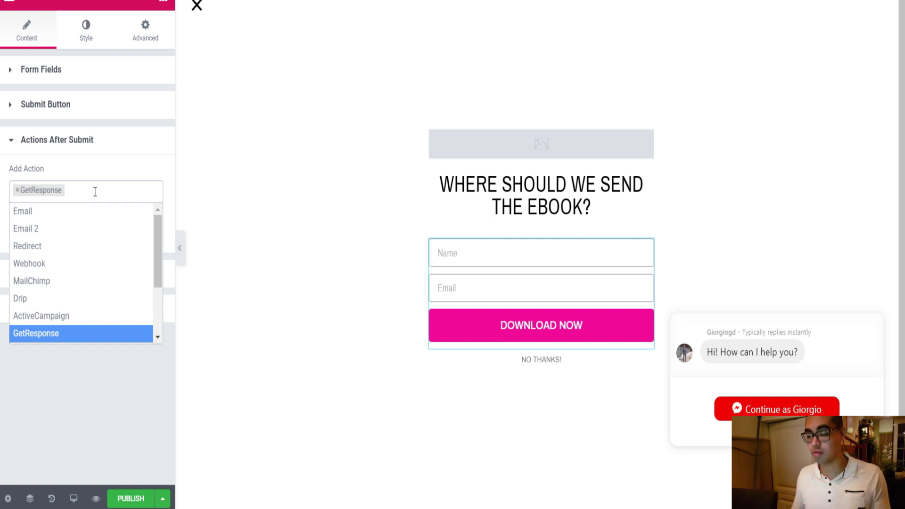
click(55, 255)
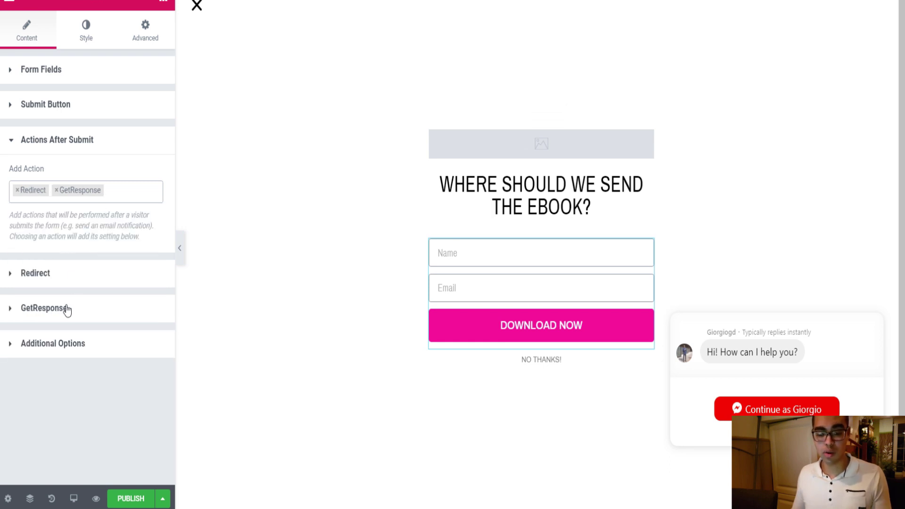
click(62, 277)
click(59, 225)
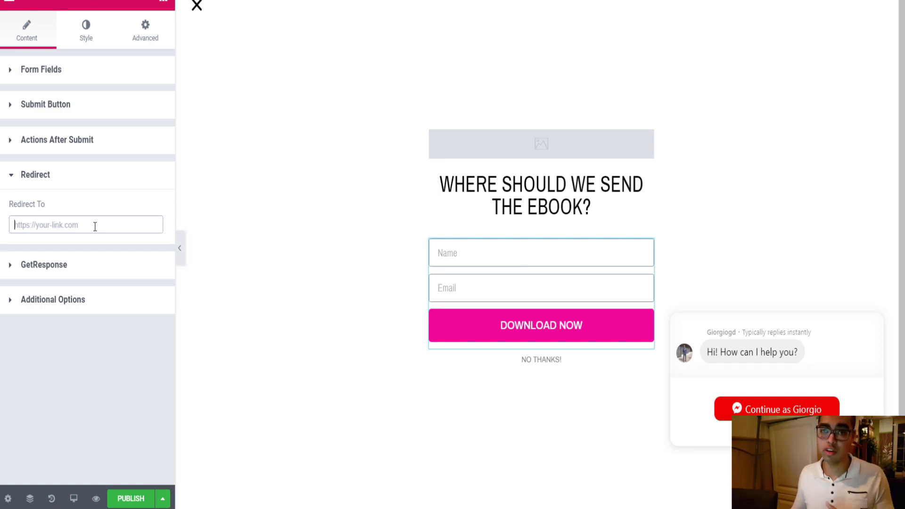
click(95, 227)
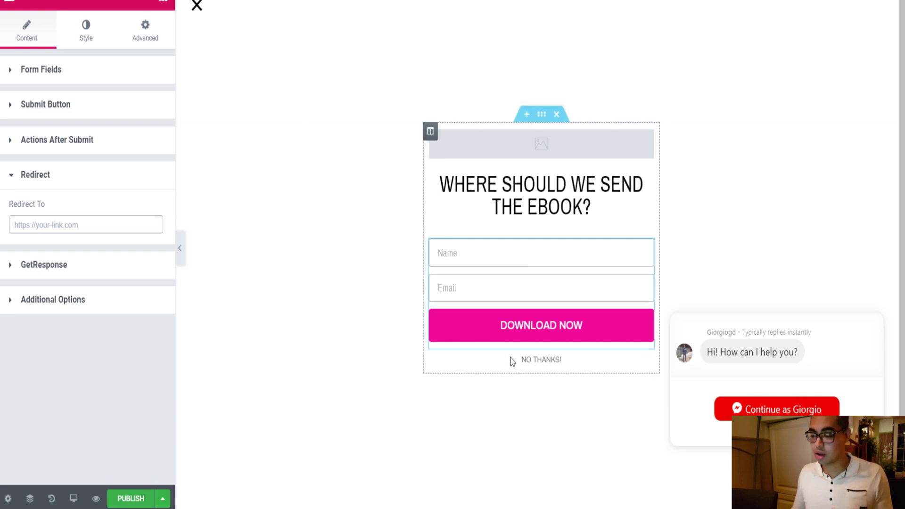
- Set the normal background color of the form's submit button to blue #374db2
click(476, 328)
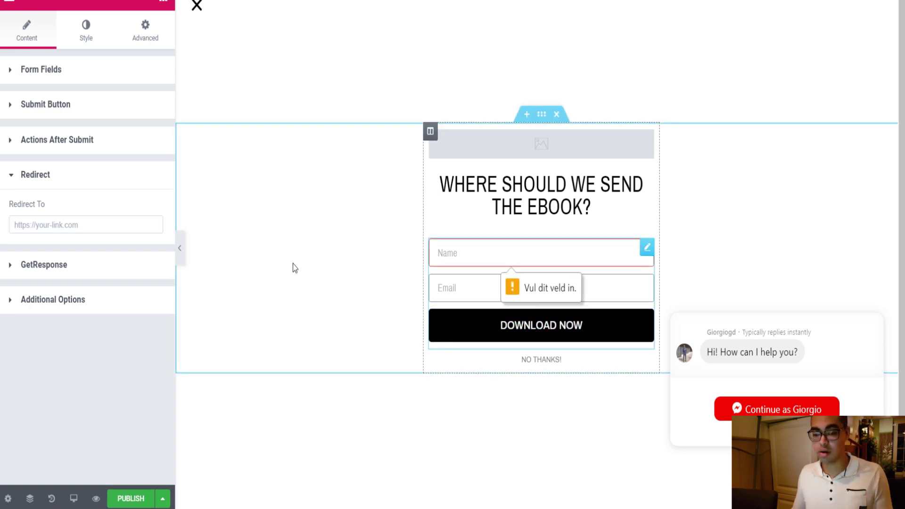
click(60, 109)
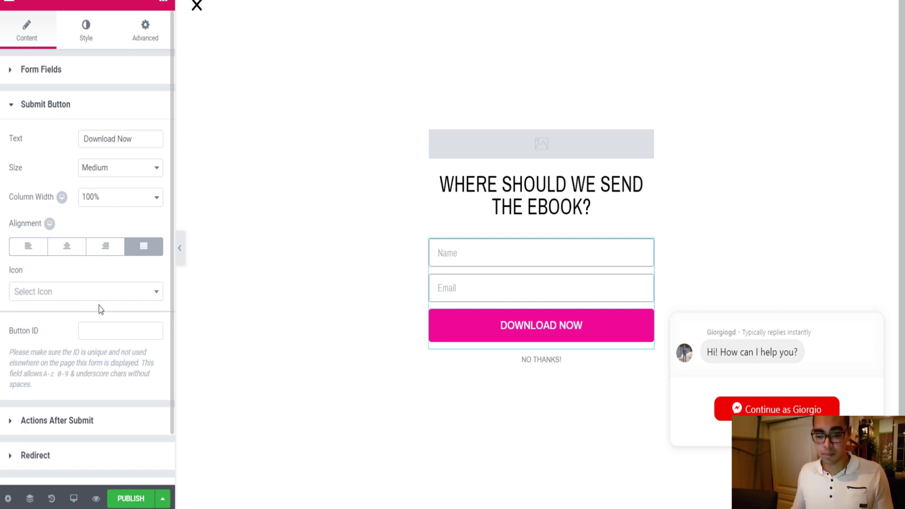
click(94, 41)
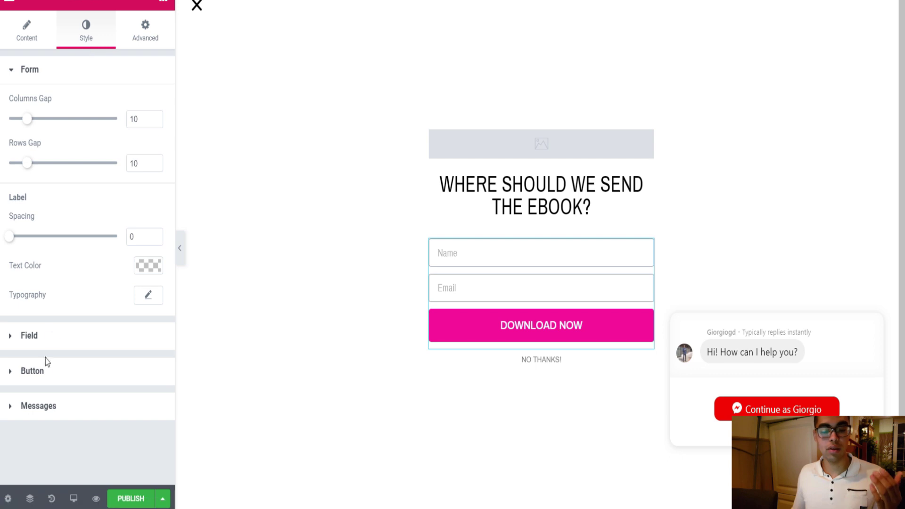
click(32, 370)
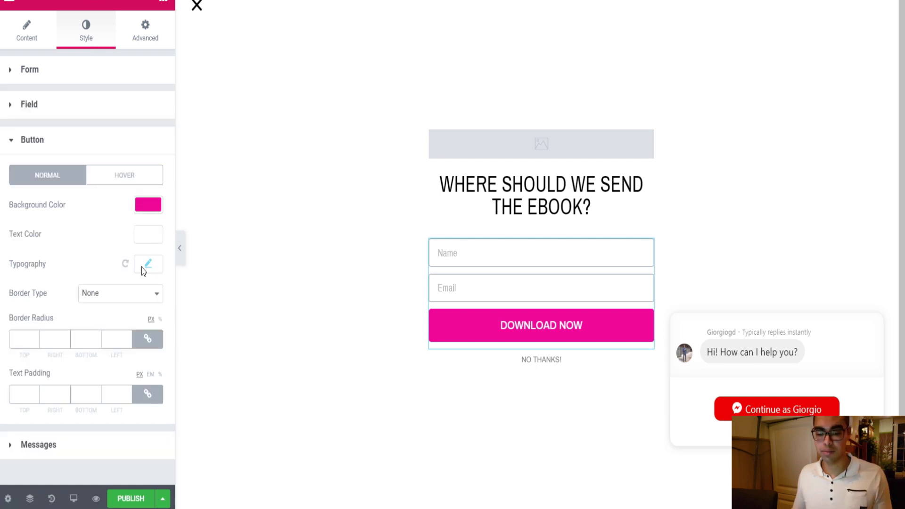
click(147, 205)
click(75, 372)
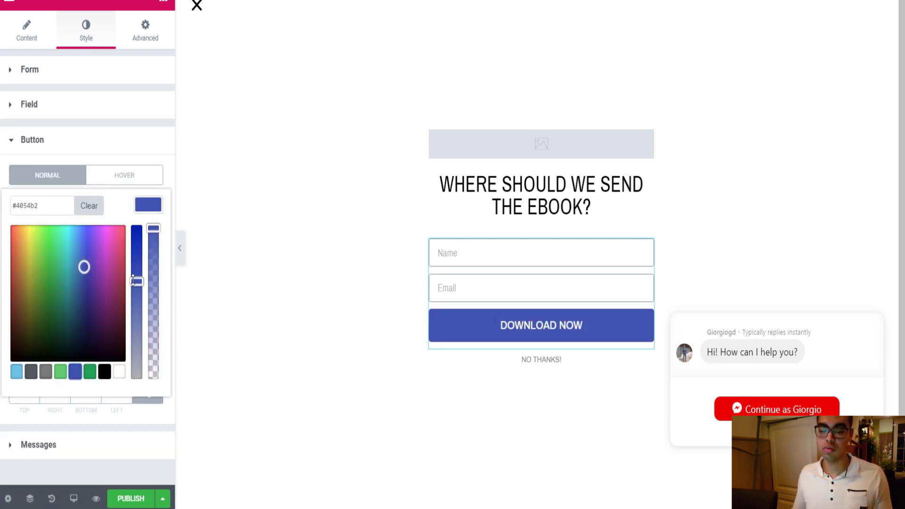
drag(133, 281, 135, 275)
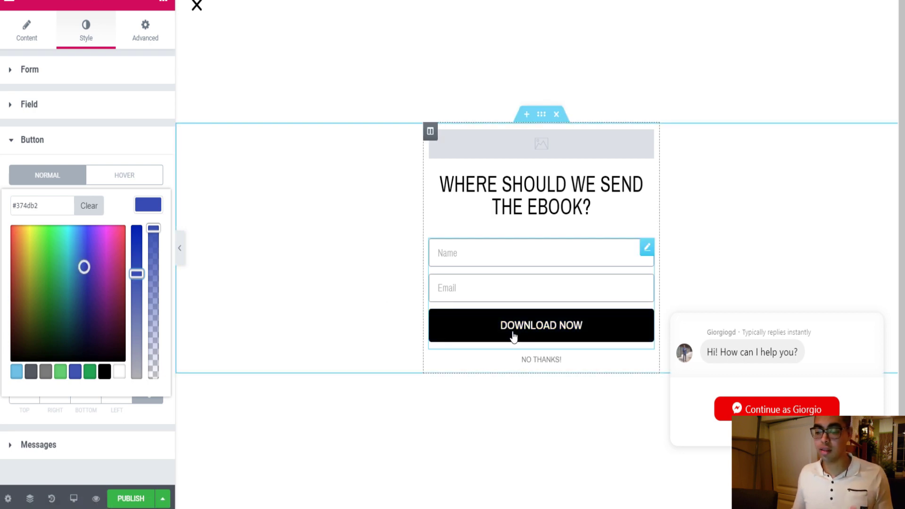
- Start publishing the popup and add an Include display condition for Singular, All Pages
click(132, 498)
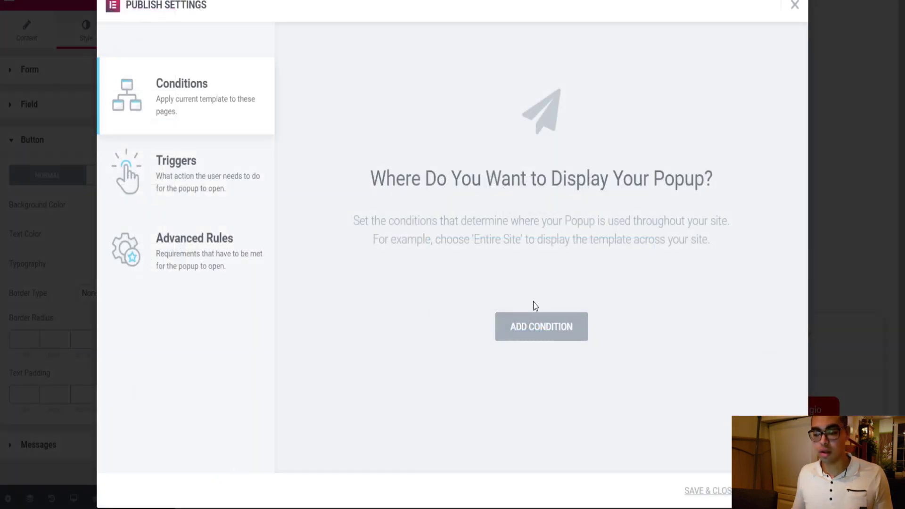
click(526, 329)
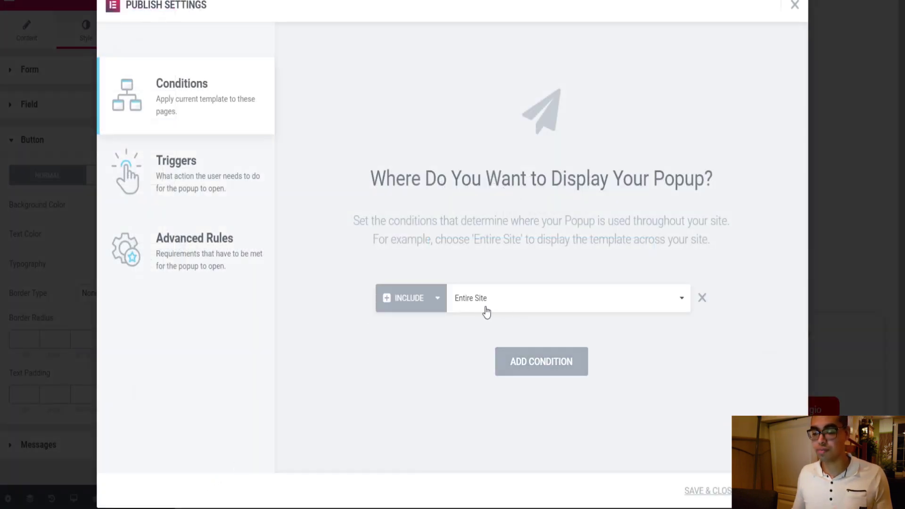
click(518, 309)
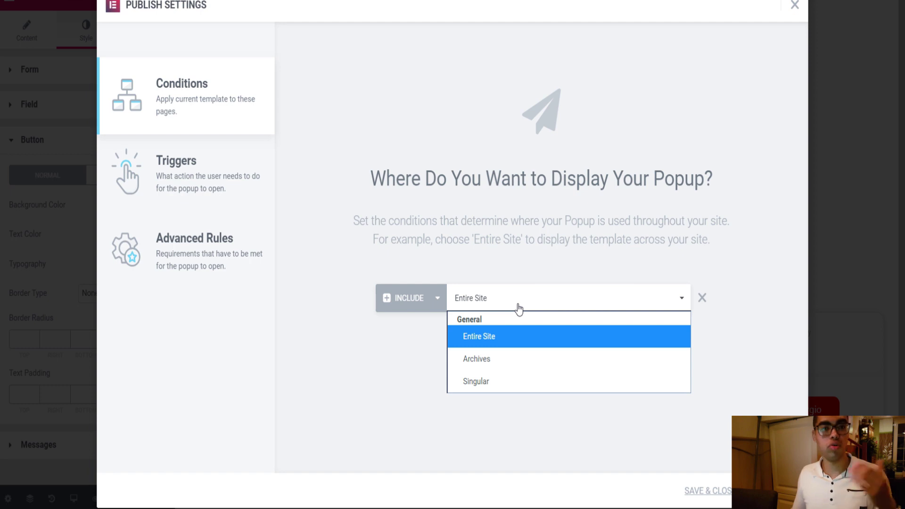
click(495, 383)
click(629, 304)
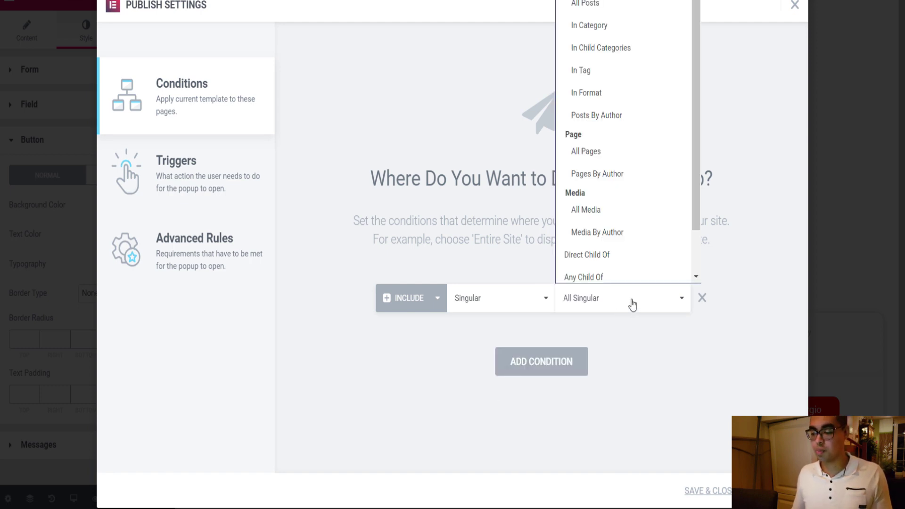
scroll(615, 194, down, 2)
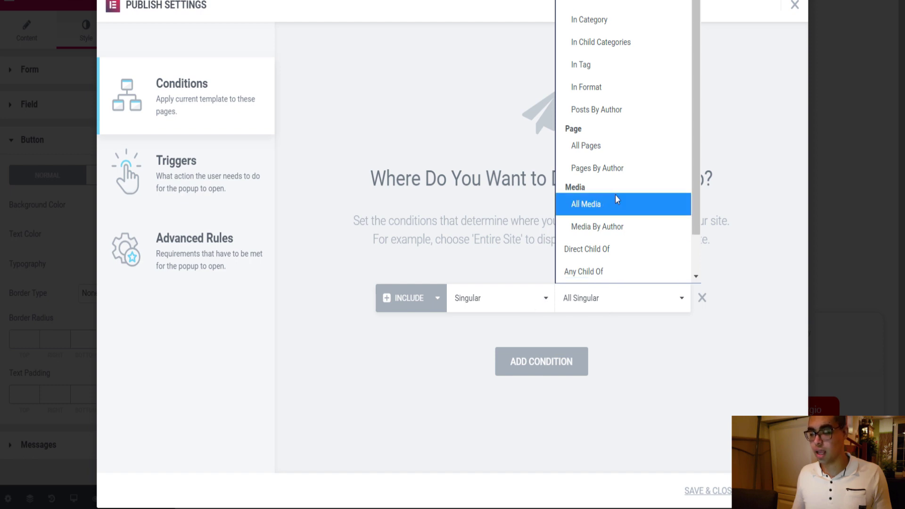
scroll(607, 227, up, 2)
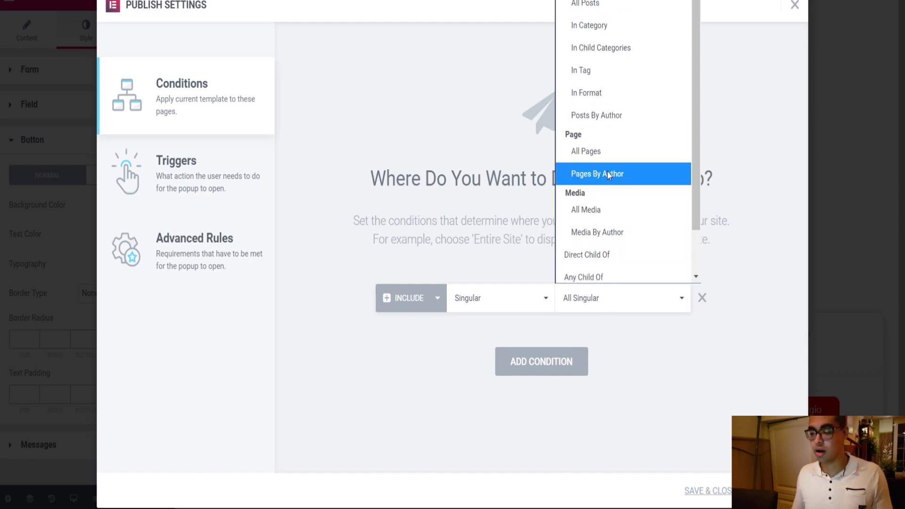
click(601, 155)
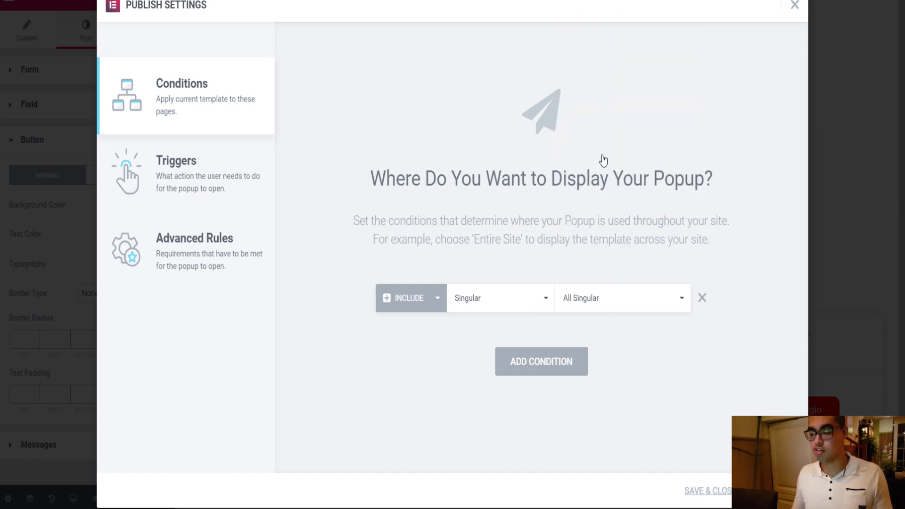
- Limit the popup's display condition to the page "How to lose weight within 2 weeks without..", keeping it as the only condition
click(646, 301)
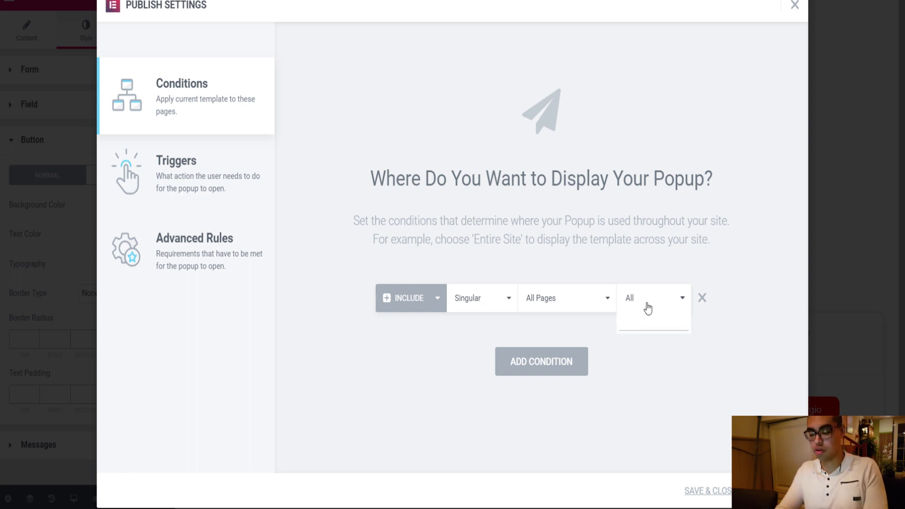
text(how to)
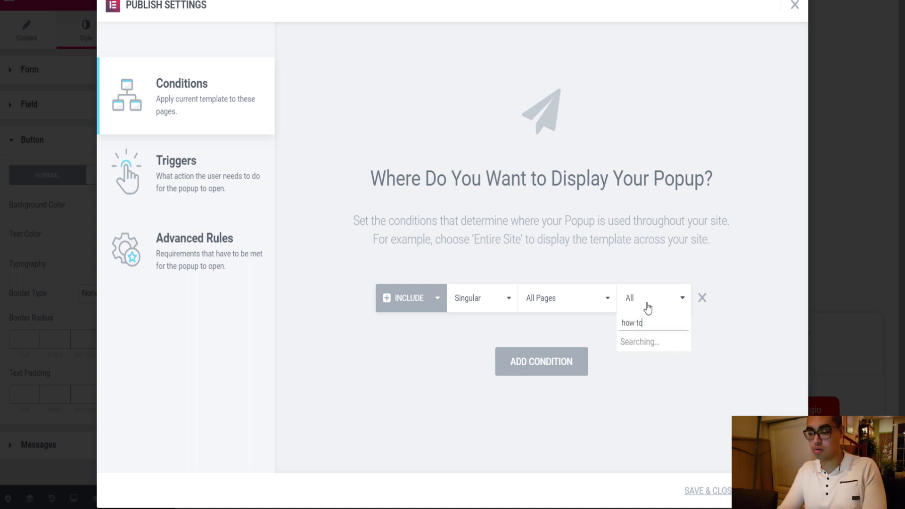
text( lose)
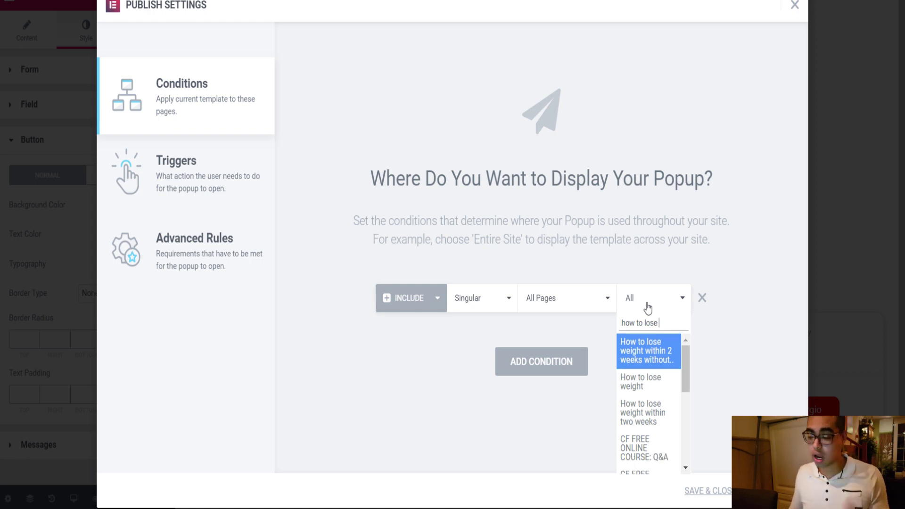
click(645, 352)
click(556, 353)
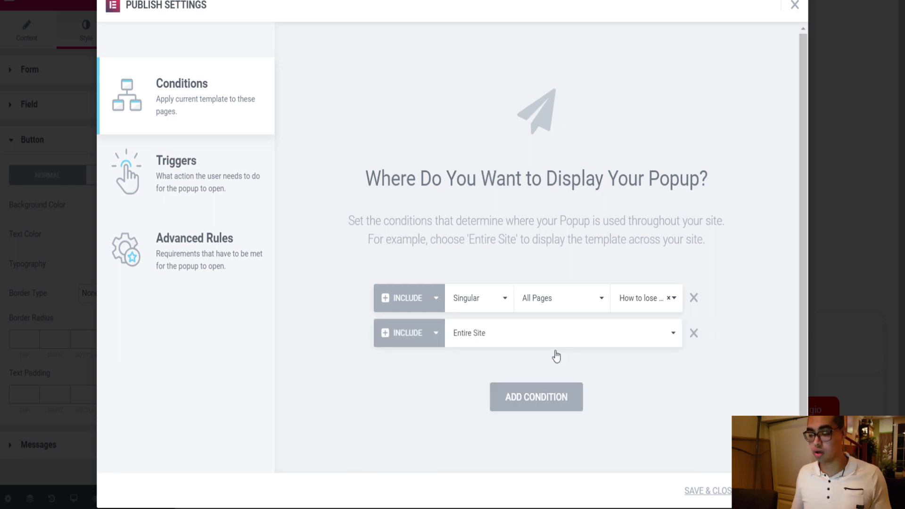
click(692, 335)
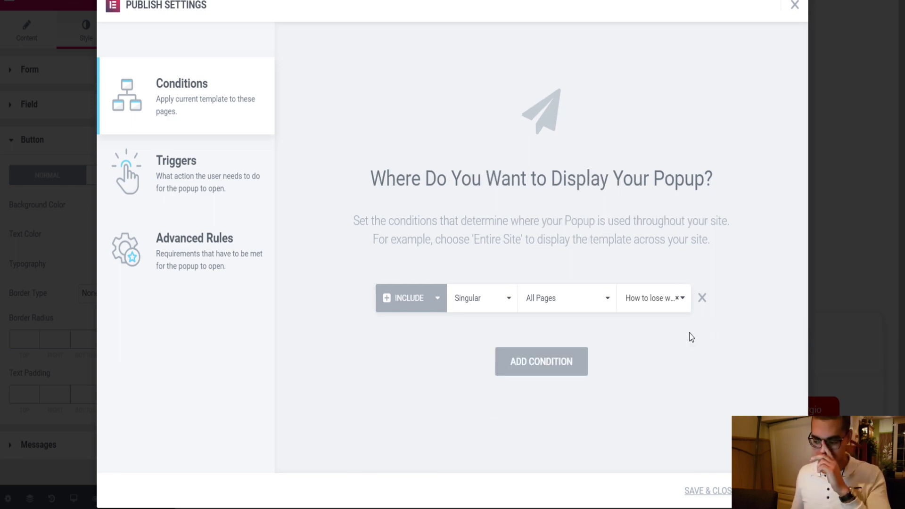
- Publish the popup without enabling any triggers and exit to the WordPress dashboard
click(219, 196)
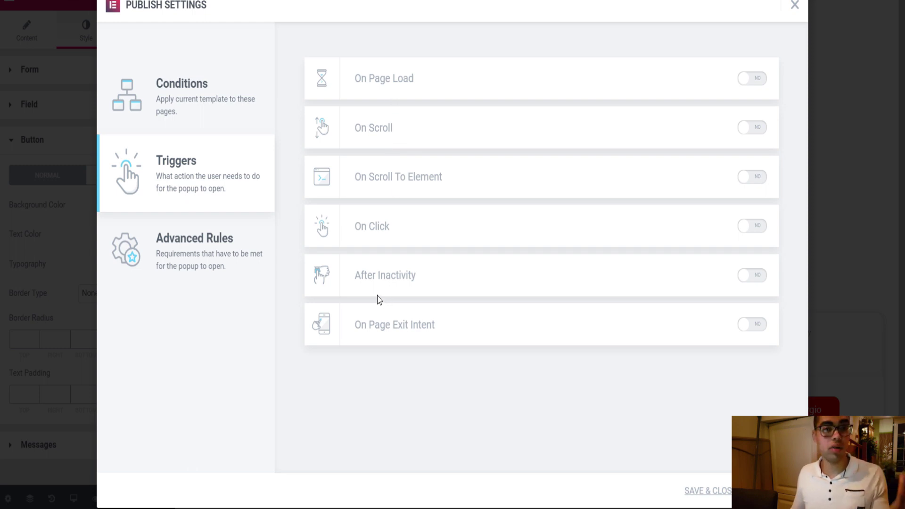
click(228, 257)
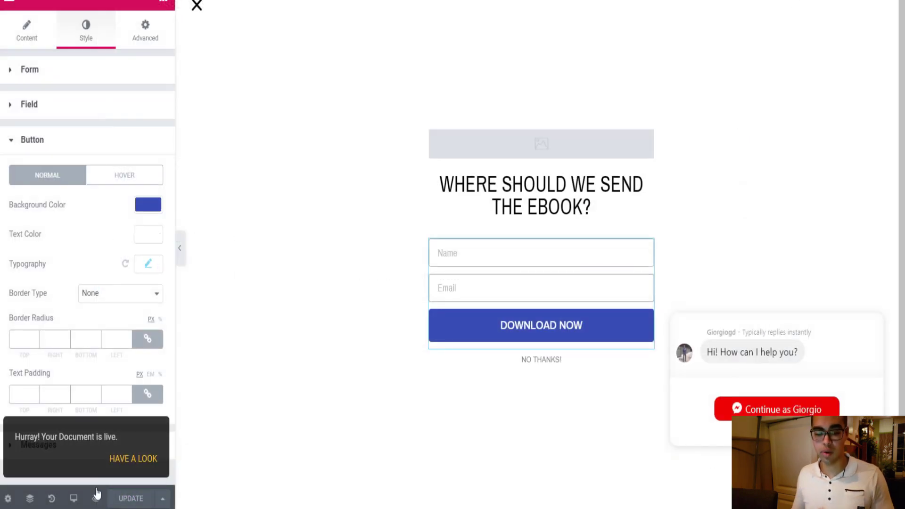
click(15, 5)
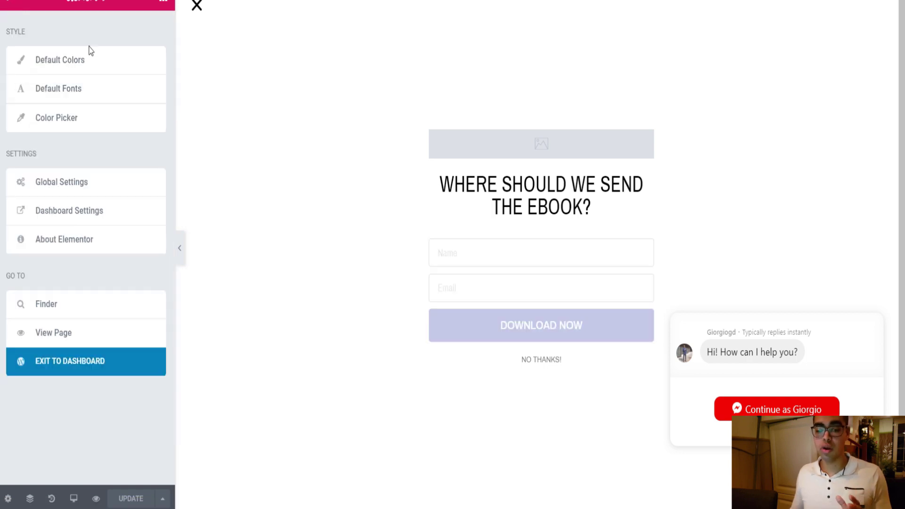
click(116, 366)
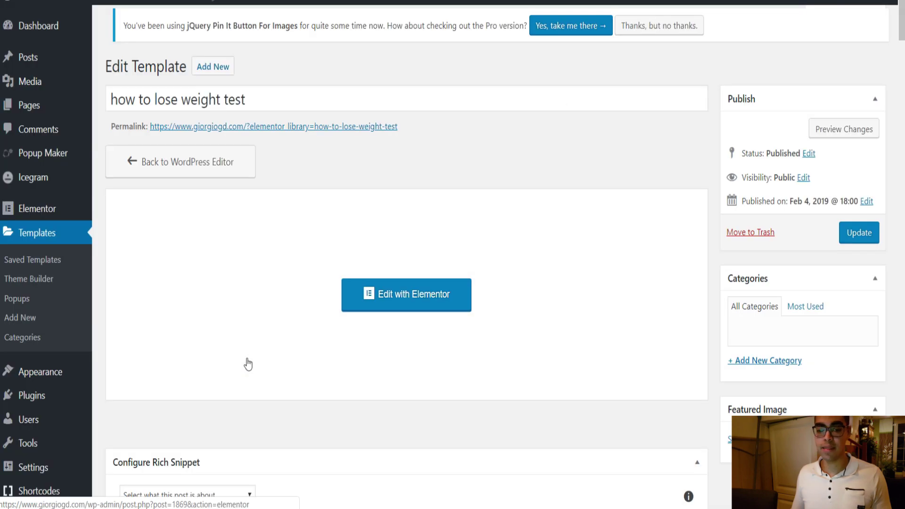
- Open the page "How to lose weight within 2 weeks without.." from the list of all pages for editing with Elementor
mouse_move(42, 107)
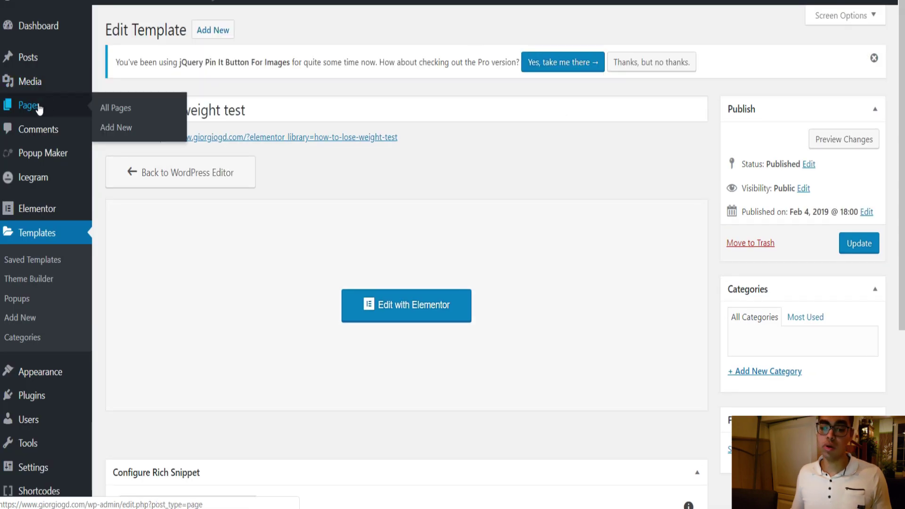
click(108, 108)
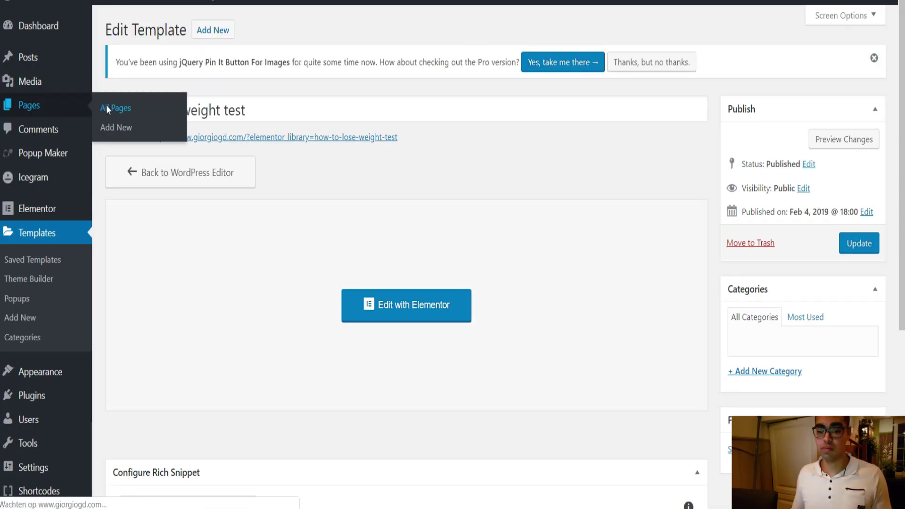
scroll(354, 149, down, 10)
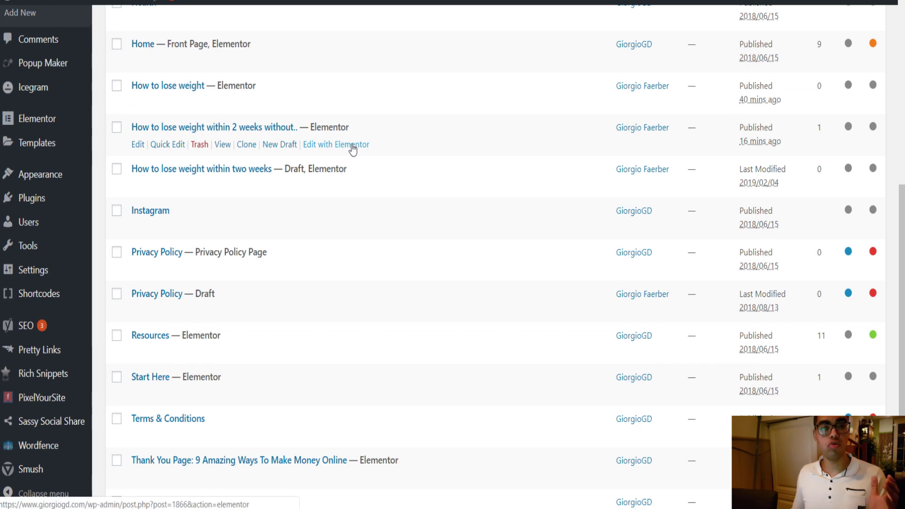
click(352, 144)
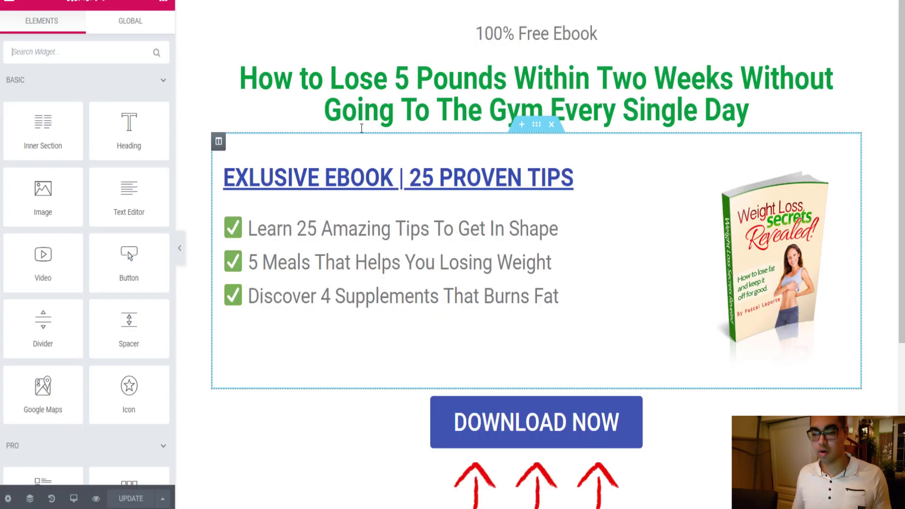
- Set the Download Now button's link to the dynamic Popup action
scroll(434, 229, down, 4)
scroll(452, 377, up, 4)
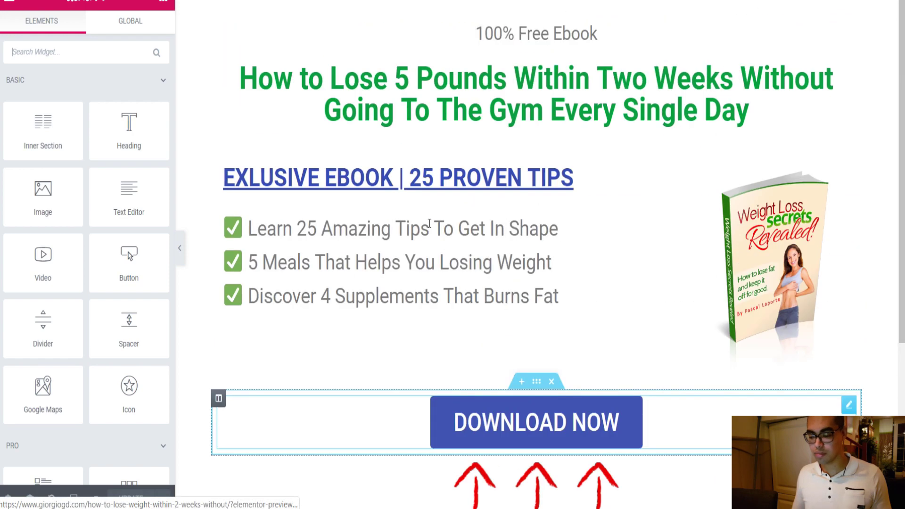
click(470, 425)
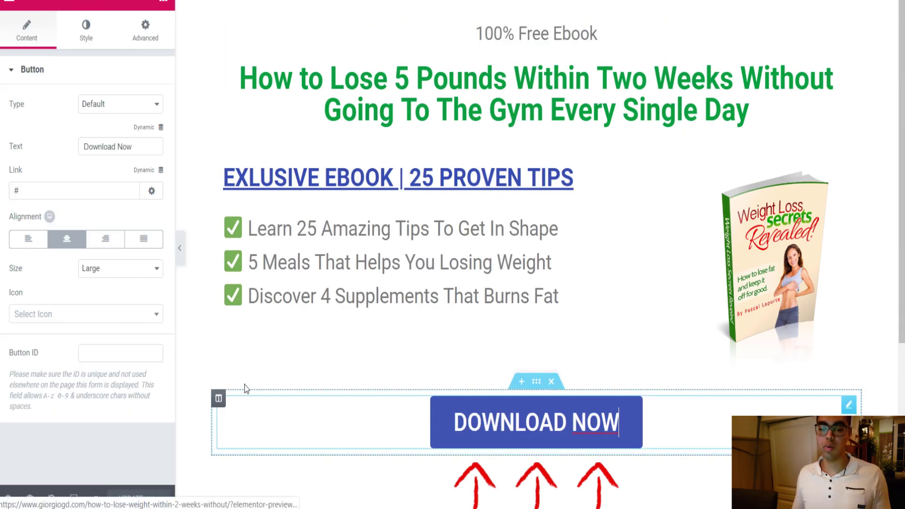
click(148, 174)
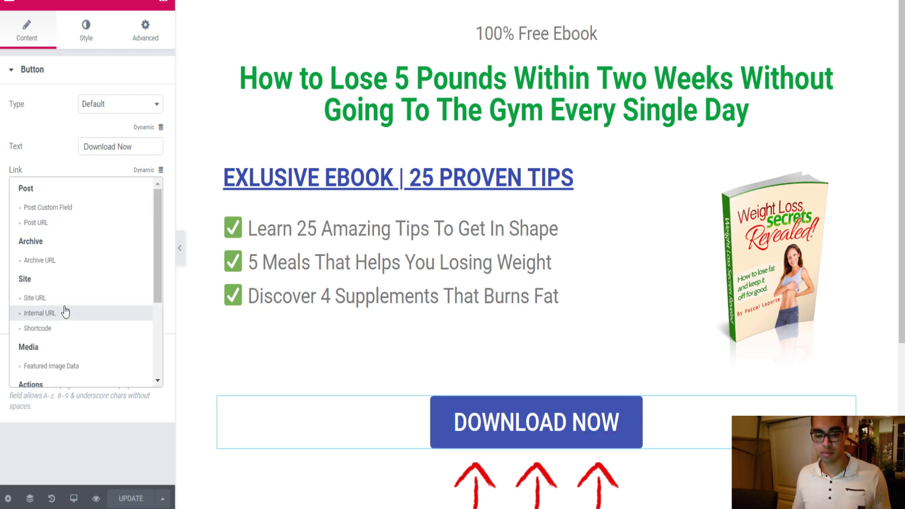
scroll(49, 273, down, 2)
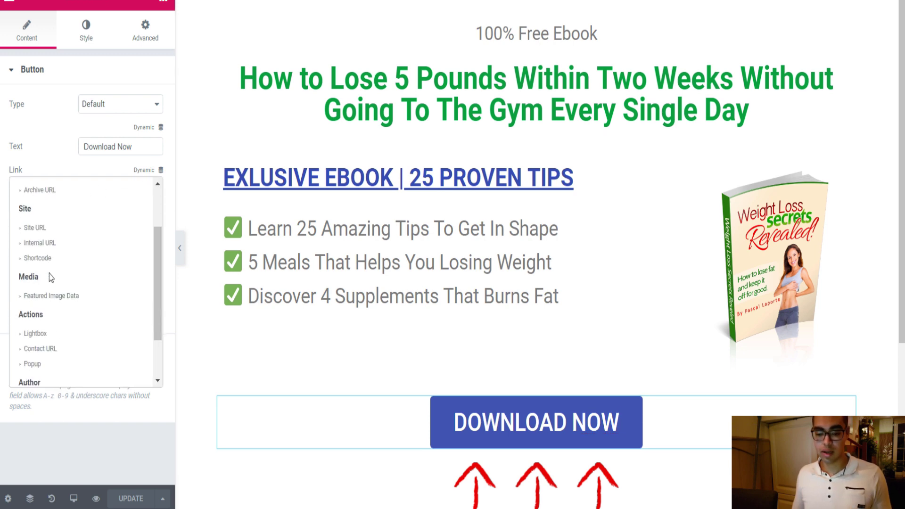
click(32, 364)
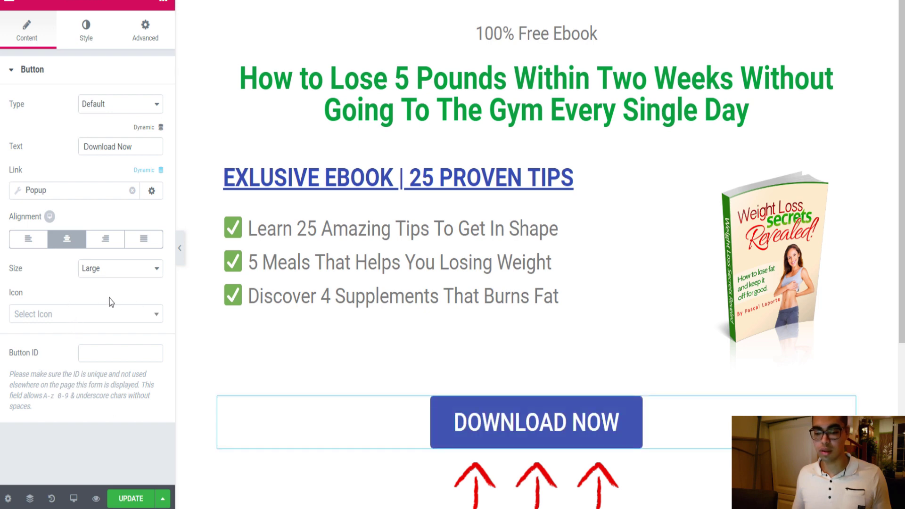
- Choose "how to lose weight test" as the popup the link opens, and test the Download Now button by opening and closing the popup
click(41, 191)
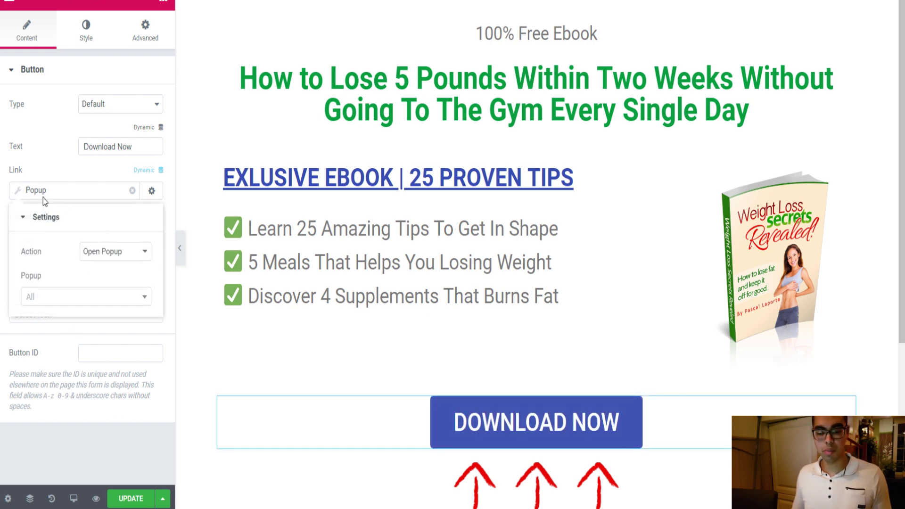
click(104, 301)
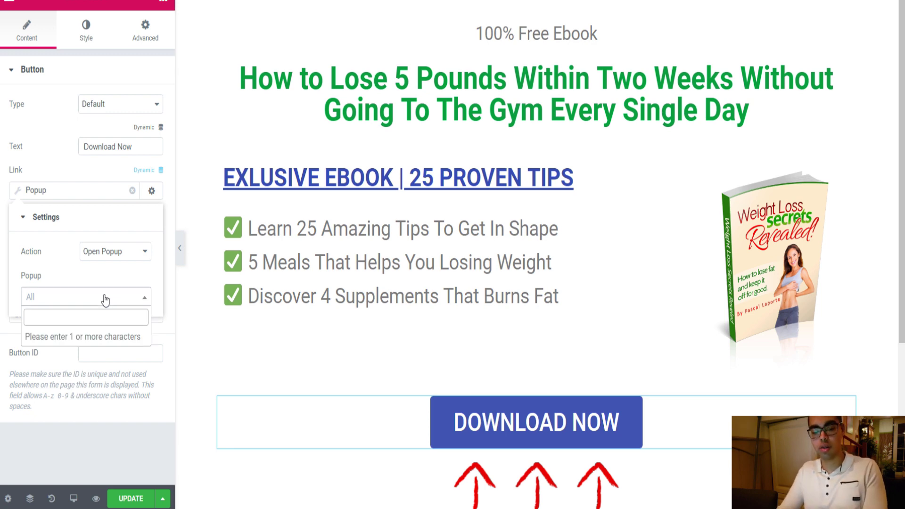
text(how)
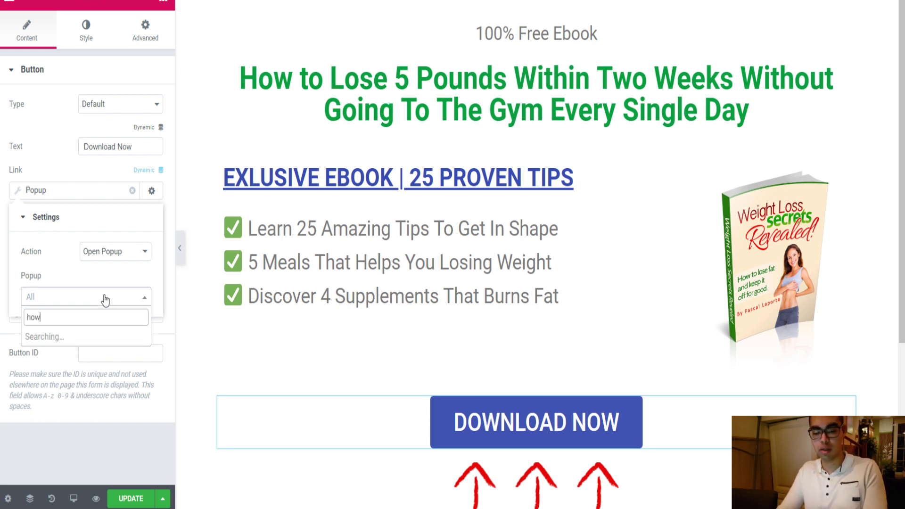
text( to lose w)
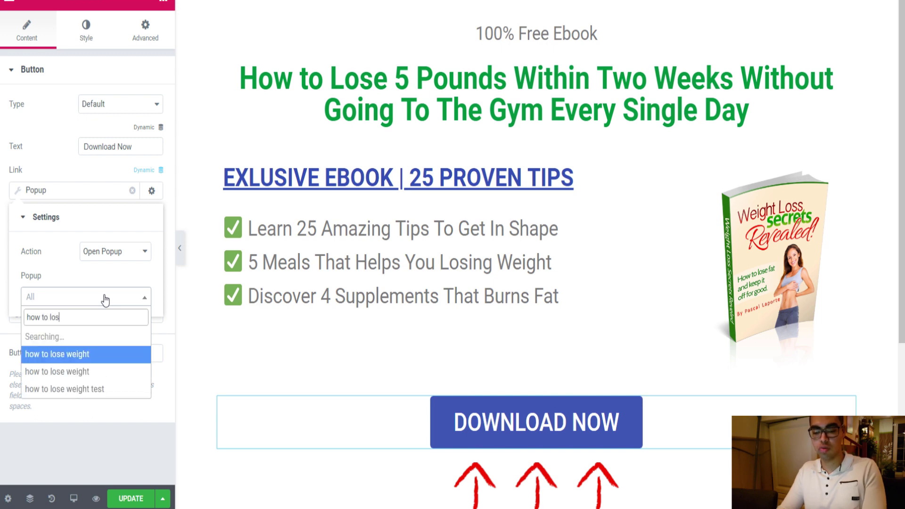
click(88, 390)
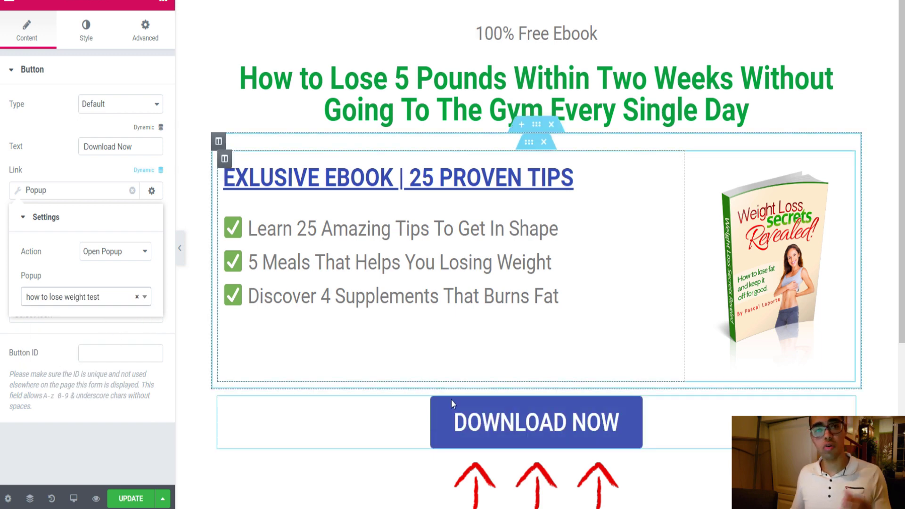
click(469, 426)
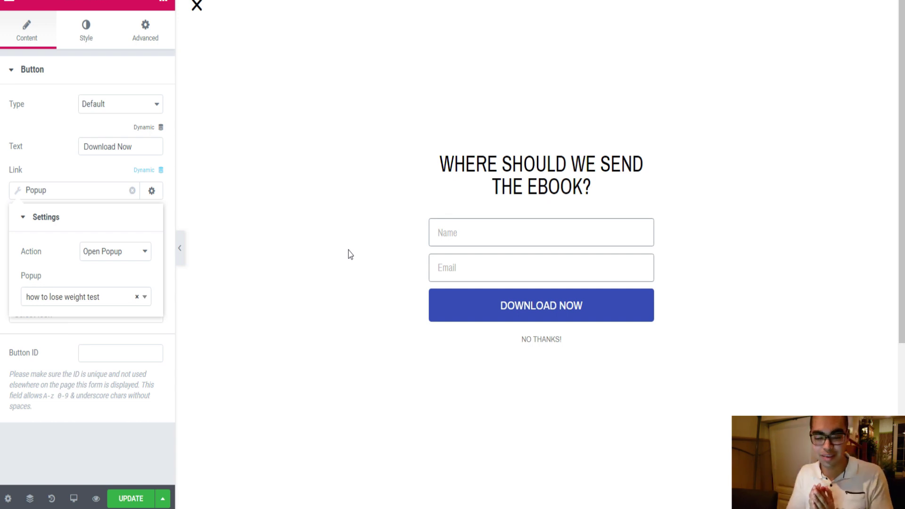
click(197, 6)
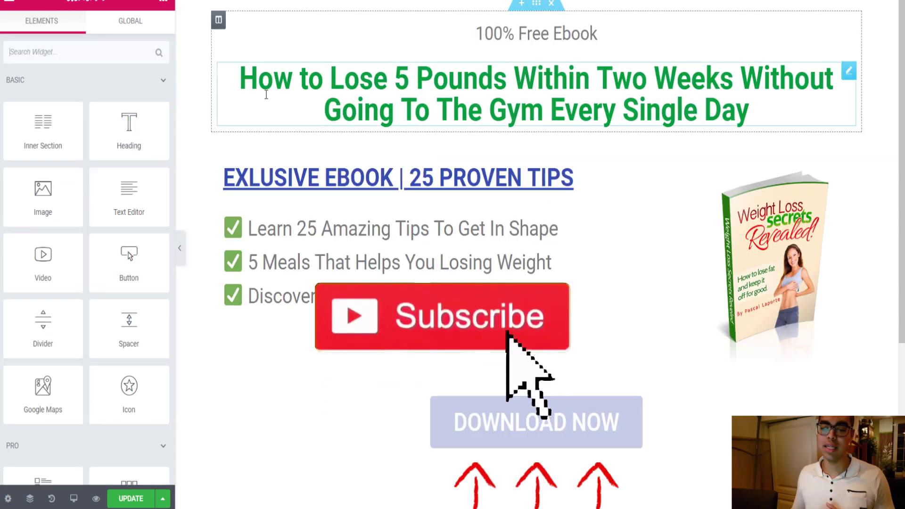